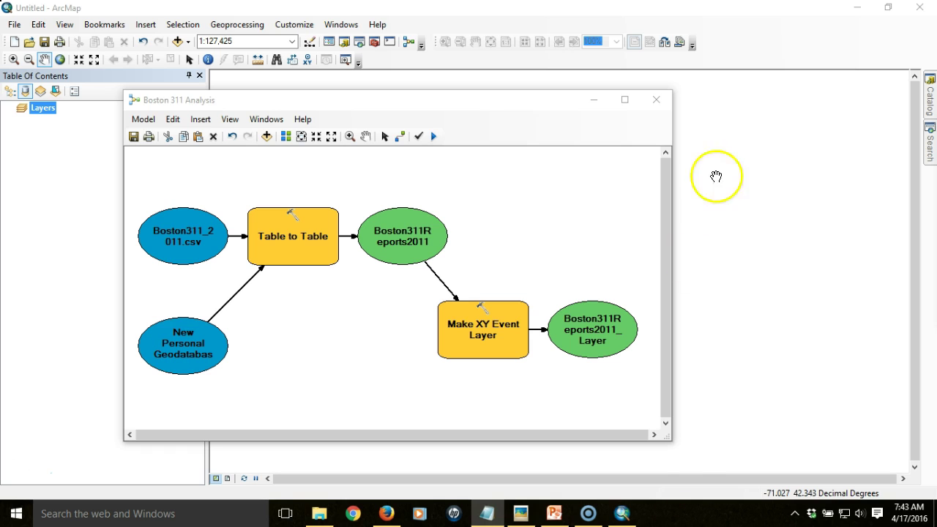
# Locate the Boston 311 Analysis model in the catalog, within the toolbox of New Personal Geodatabase.mdb
pyautogui.click(931, 97)
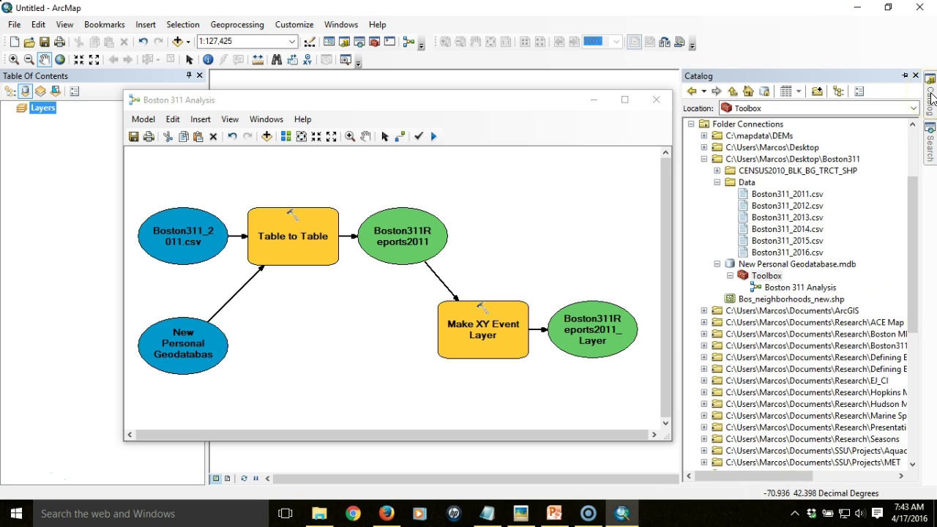
pyautogui.click(825, 289)
pyautogui.click(492, 109)
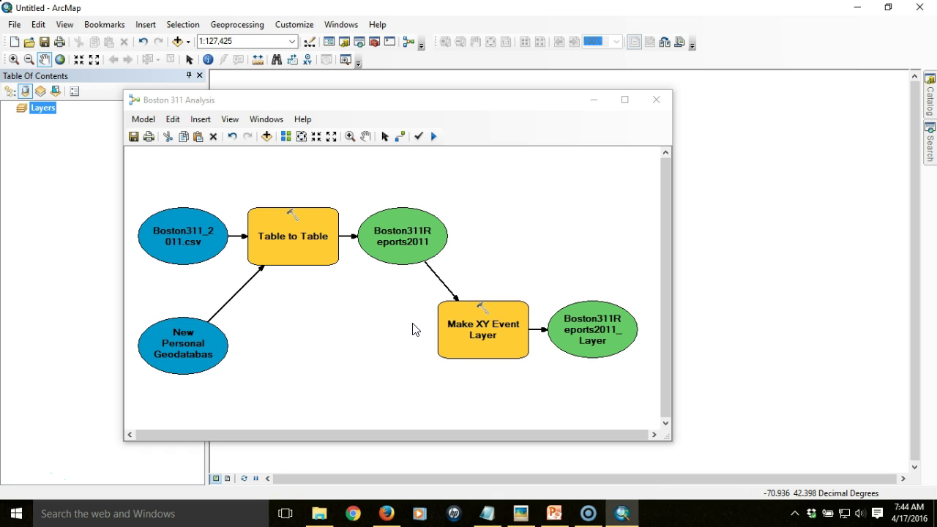
# Move the Boston 311 Analysis model window aside and widen it to make room for more elements
pyautogui.click(559, 250)
pyautogui.moveTo(513, 98); pyautogui.dragTo(425, 102)
pyautogui.moveTo(586, 280); pyautogui.dragTo(719, 278)
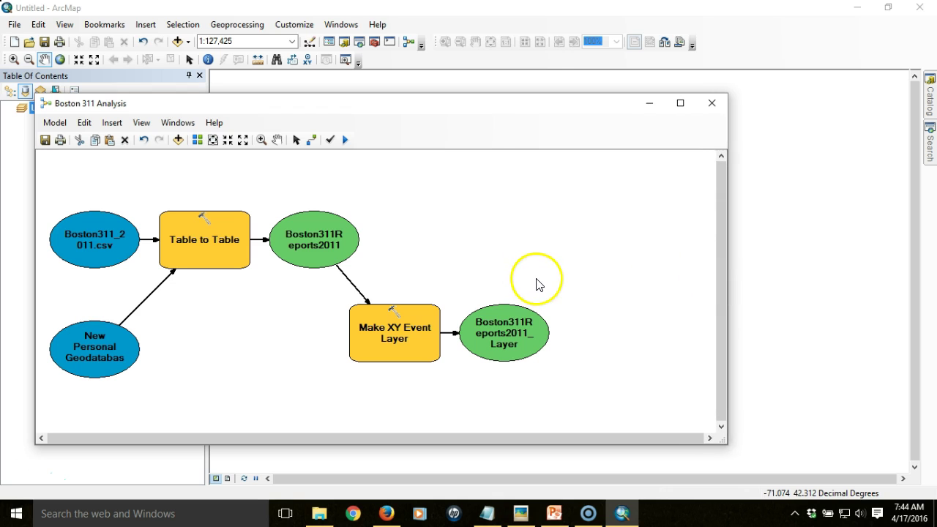
# Add the Spatial Join tool from the Analysis Overlay toolset to the model, above the Boston311Reports2011_Layer output
pyautogui.click(375, 42)
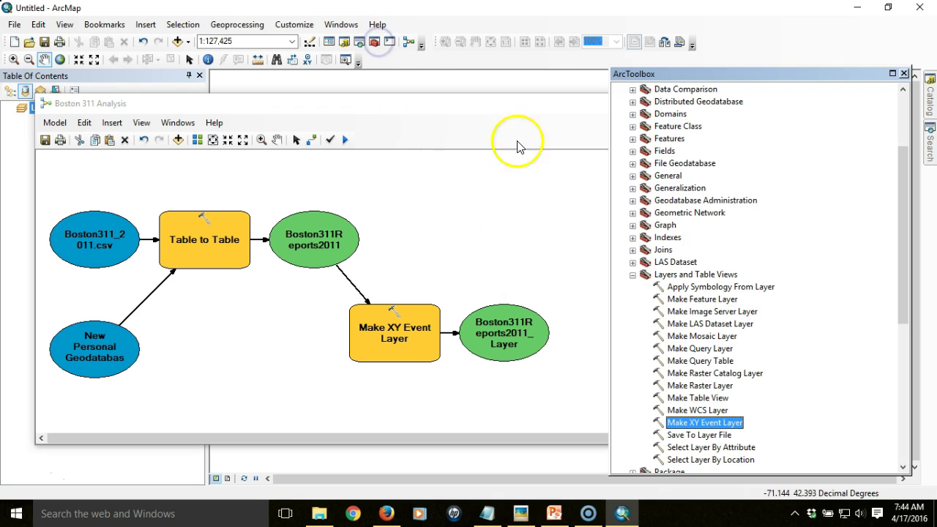
pyautogui.click(633, 275)
pyautogui.scroll(3, 806, 295)
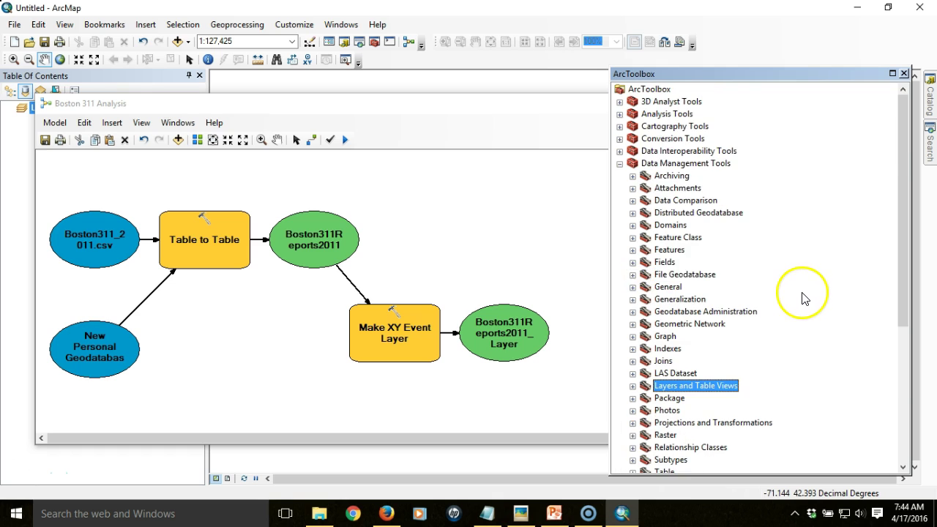
pyautogui.click(619, 163)
pyautogui.click(620, 114)
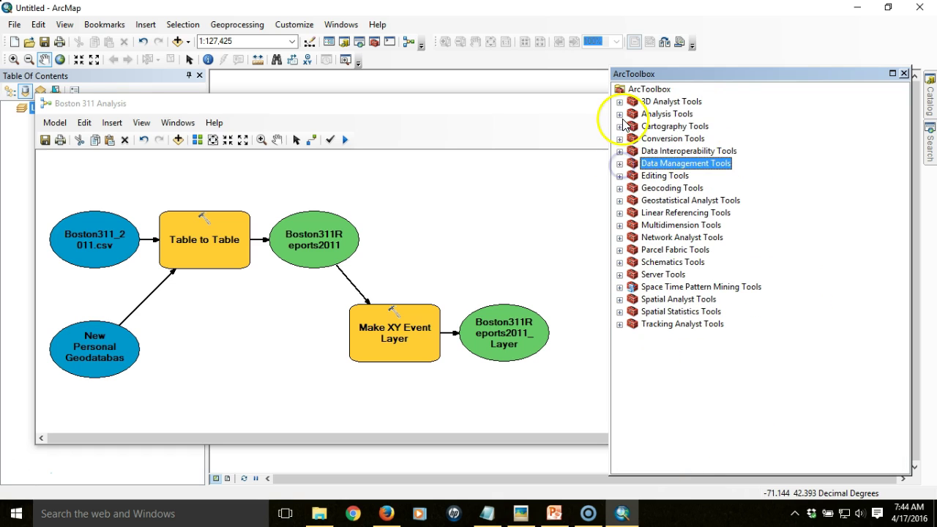
pyautogui.click(633, 139)
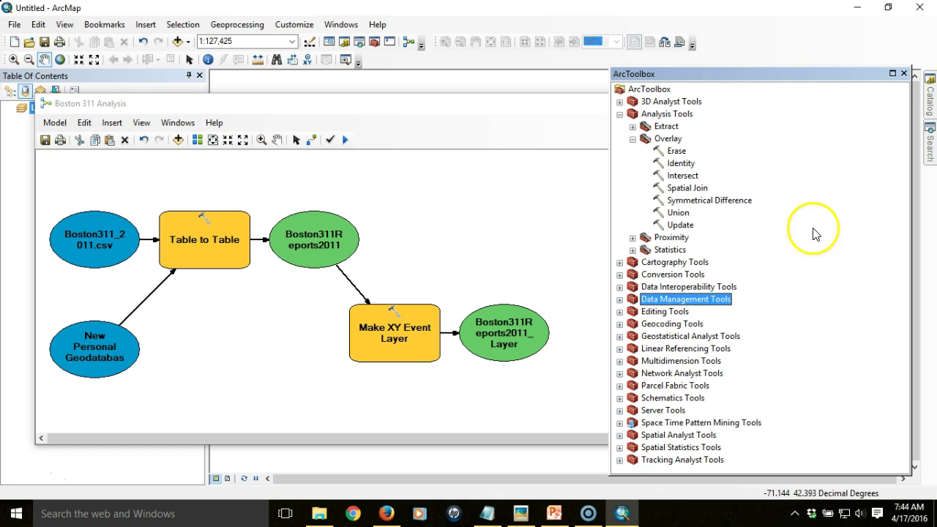
pyautogui.click(701, 189)
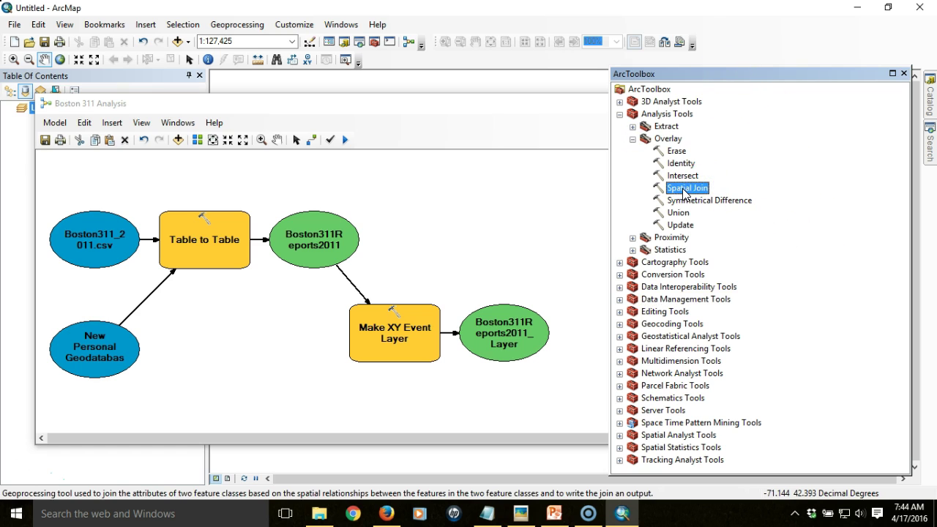
pyautogui.moveTo(687, 193); pyautogui.dragTo(542, 217)
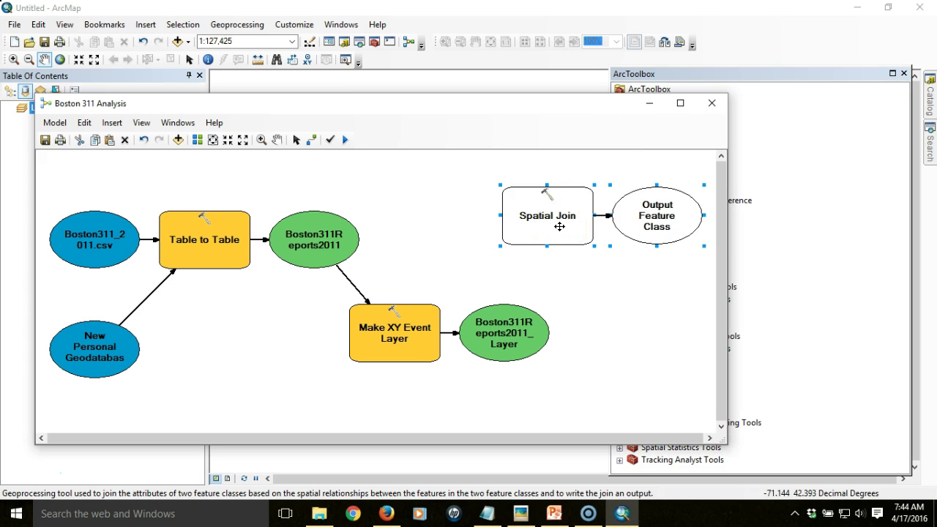
# Set the target features of the Spatial Join tool to Bos_neighborhoods_new.shp from the Boston311 folder
pyautogui.doubleClick(559, 226)
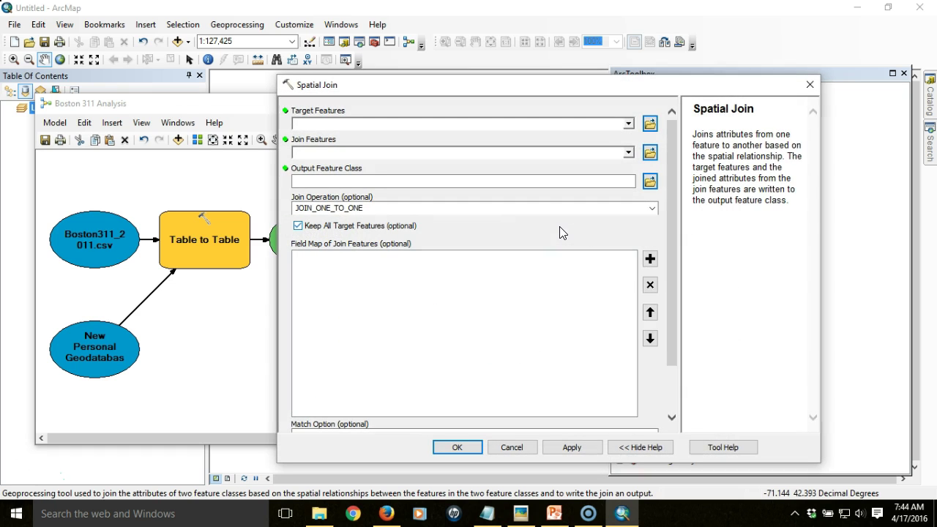
pyautogui.click(565, 122)
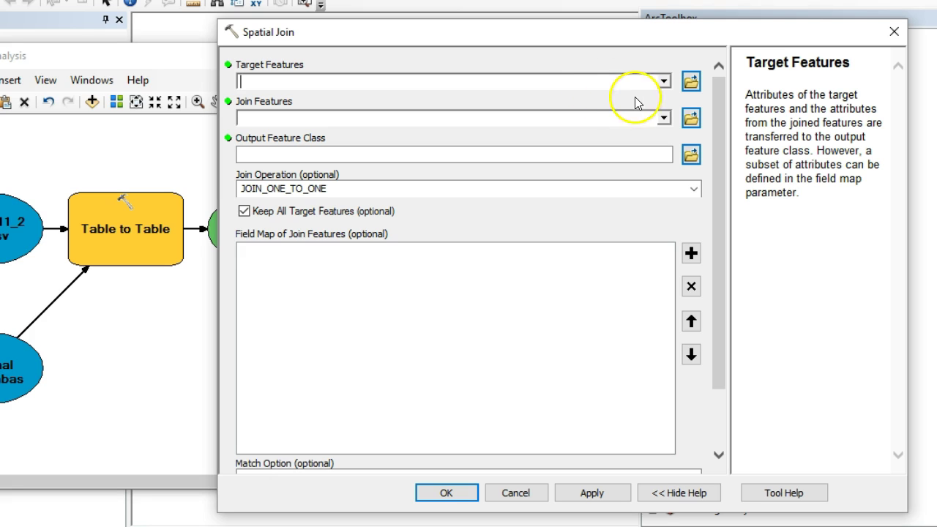
pyautogui.click(665, 82)
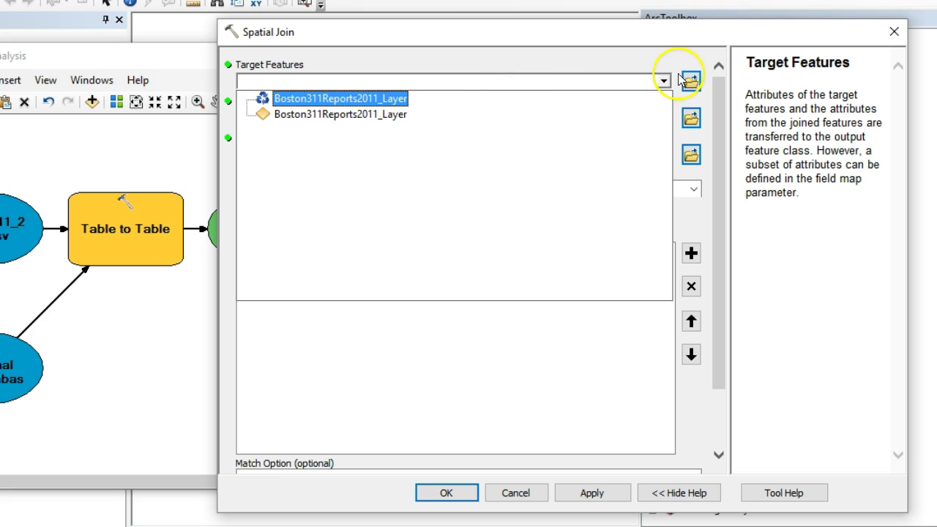
pyautogui.click(692, 82)
pyautogui.click(692, 82)
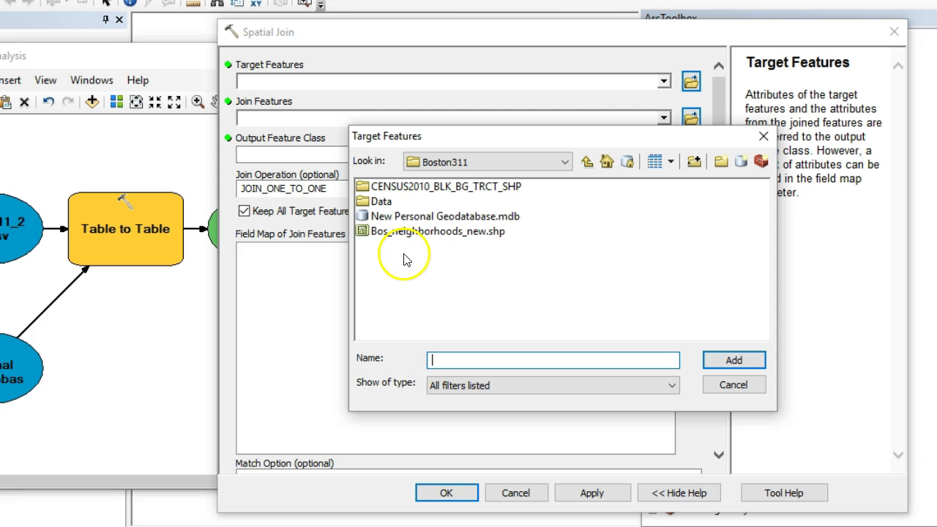
pyautogui.click(416, 232)
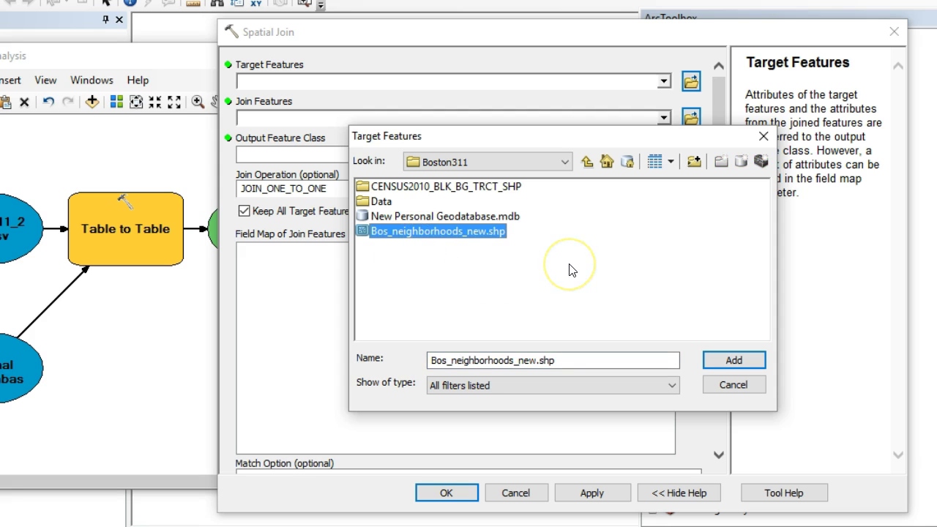
pyautogui.click(732, 362)
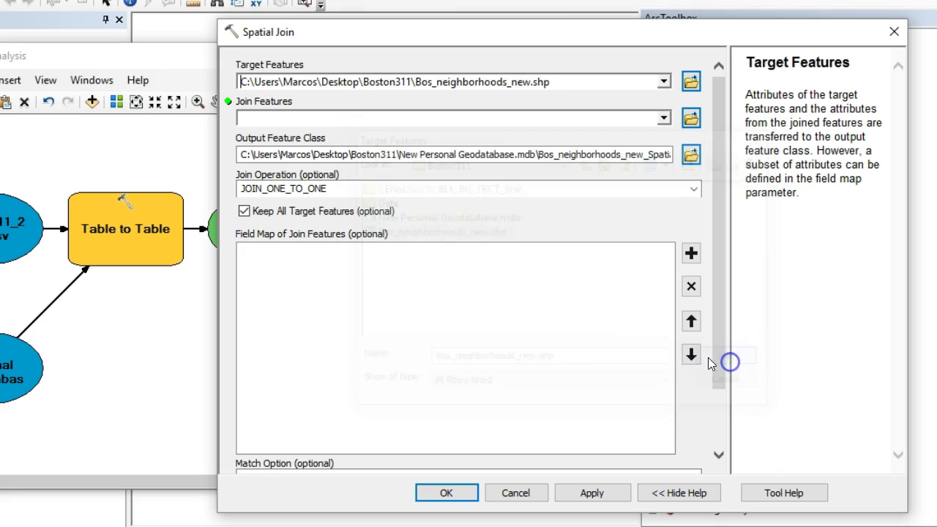
# Set the Spatial Join's join features to the model variable Boston311Reports2011_Layer
pyautogui.click(664, 119)
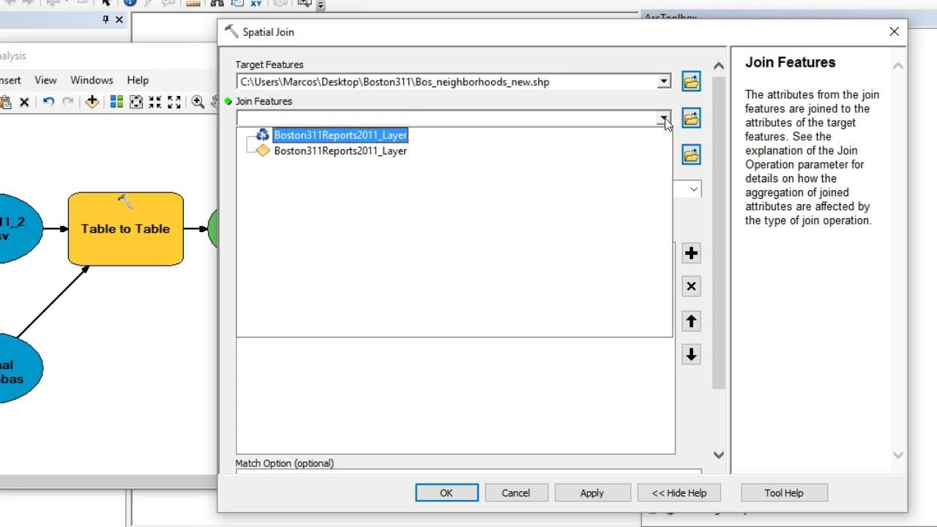
pyautogui.click(354, 138)
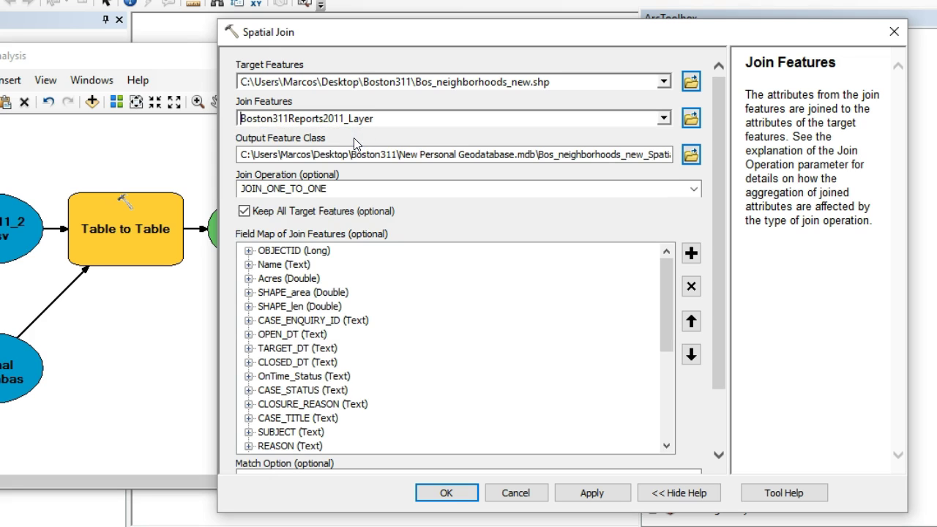
pyautogui.click(647, 158)
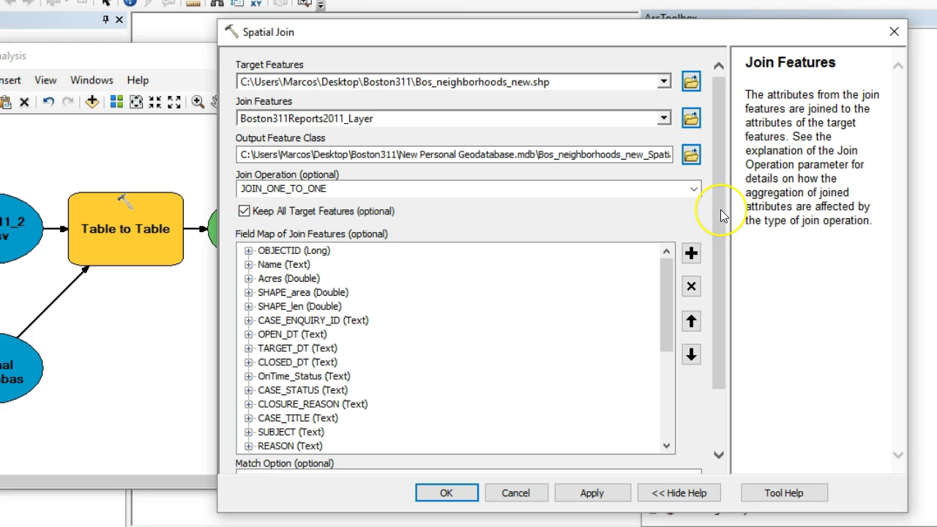
# Remove every field from SHAPE_area downward from the join's field map, leaving only OBJECTID, Name and Acres
pyautogui.moveTo(721, 209); pyautogui.dragTo(714, 262)
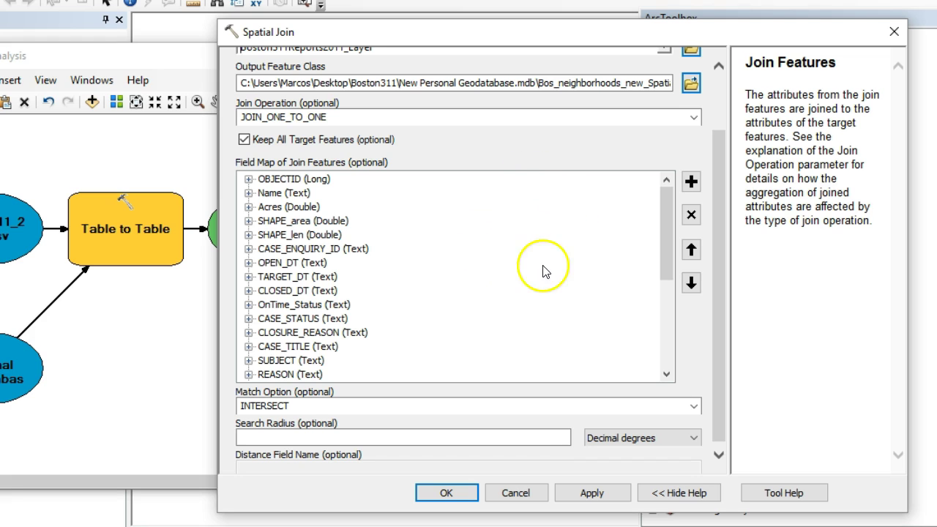
pyautogui.click(343, 224)
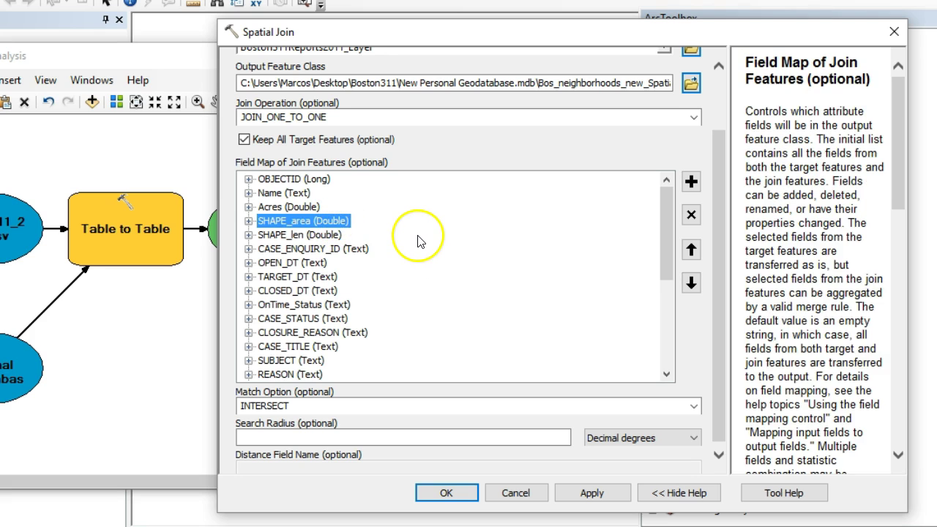
pyautogui.click(691, 217)
pyautogui.click(691, 217)
pyautogui.click(691, 217)
pyautogui.click(691, 217)
pyautogui.click(691, 217)
pyautogui.click(691, 217)
pyautogui.click(690, 217)
pyautogui.click(691, 216)
pyautogui.click(690, 217)
pyautogui.click(691, 217)
pyautogui.click(690, 216)
pyautogui.click(691, 217)
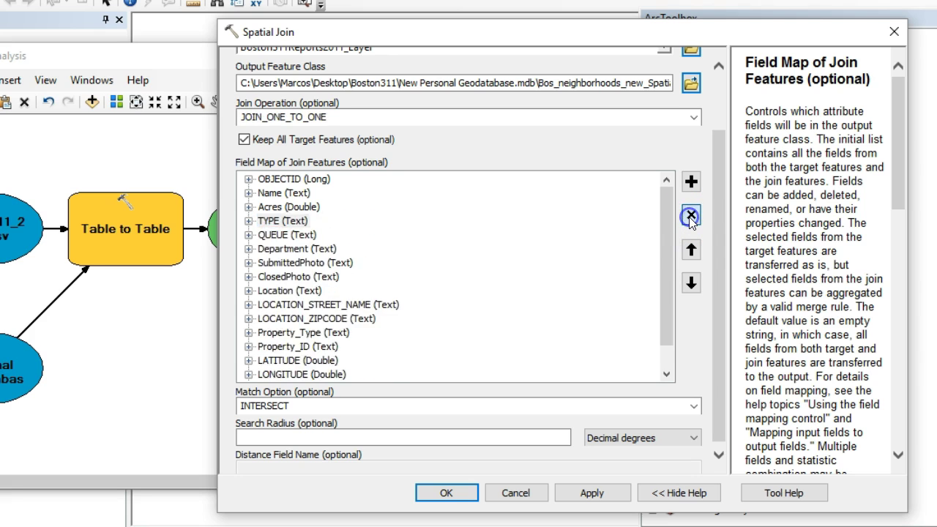
pyautogui.click(690, 216)
pyautogui.click(690, 217)
pyautogui.click(691, 216)
pyautogui.click(691, 217)
pyautogui.click(690, 217)
pyautogui.click(690, 217)
pyautogui.click(691, 217)
pyautogui.click(691, 217)
pyautogui.click(690, 217)
pyautogui.click(691, 217)
pyautogui.click(691, 217)
pyautogui.click(691, 217)
pyautogui.click(691, 217)
pyautogui.click(691, 217)
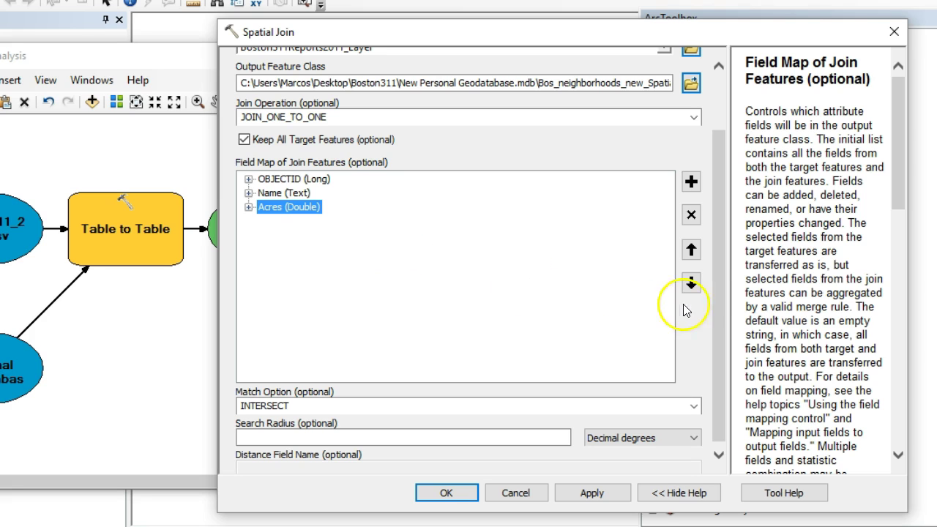
# Accept the Spatial Join parameters and clear the element selection in the model
pyautogui.moveTo(717, 329); pyautogui.dragTo(717, 333)
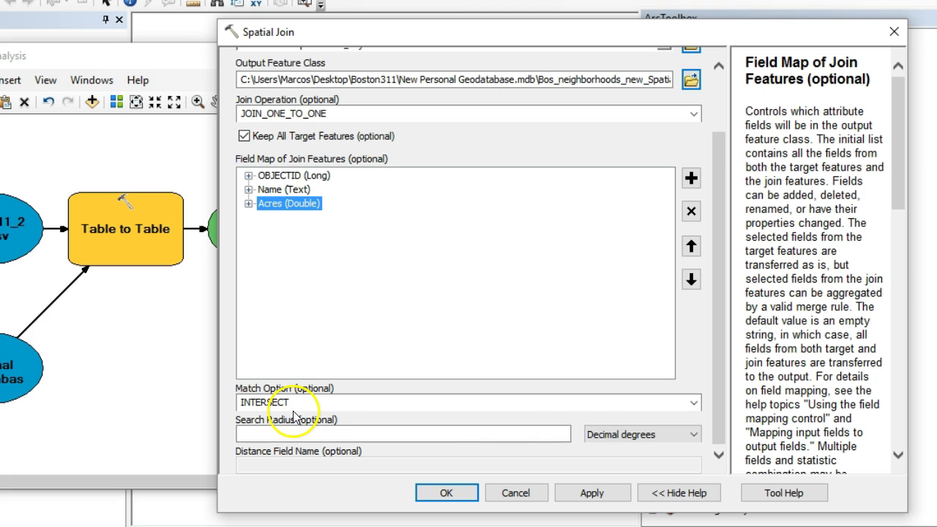
pyautogui.moveTo(717, 319)
pyautogui.mouseDown()
pyautogui.moveTo(717, 290)
pyautogui.moveTo(714, 336)
pyautogui.mouseUp()
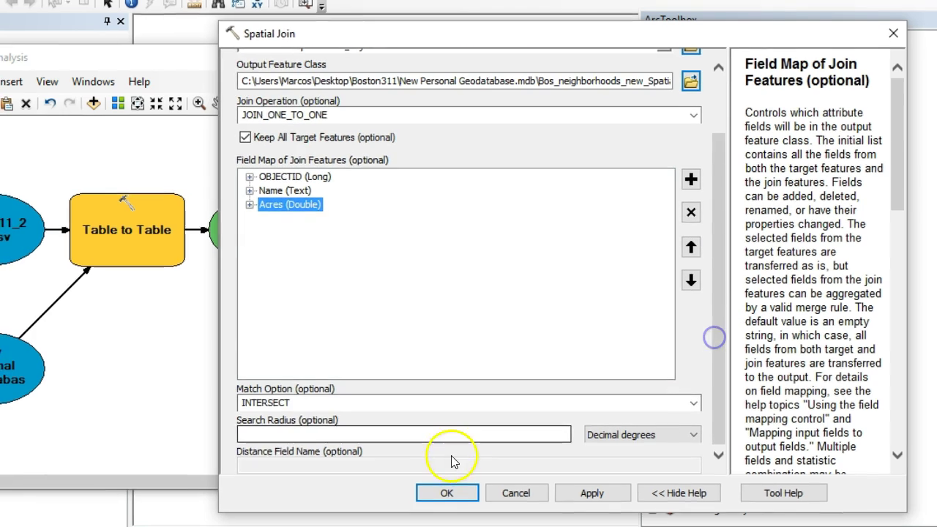
pyautogui.click(447, 492)
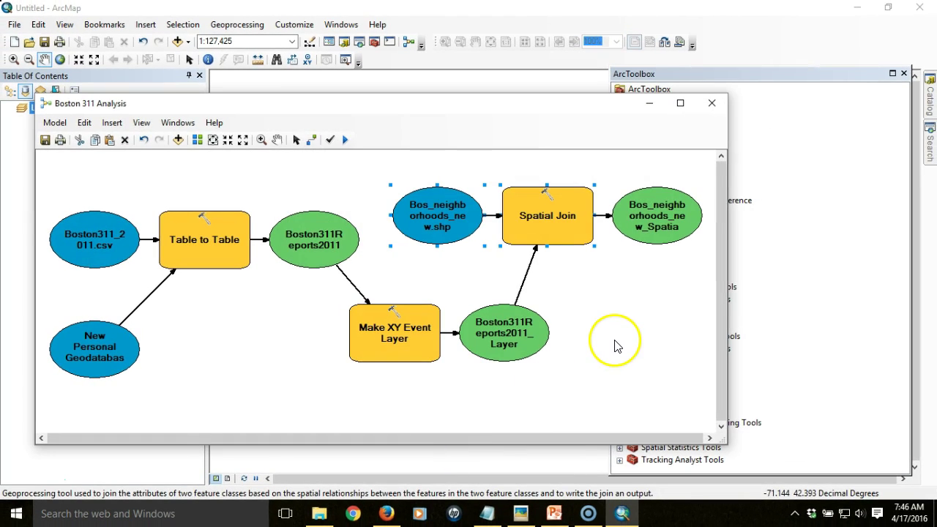
pyautogui.click(633, 327)
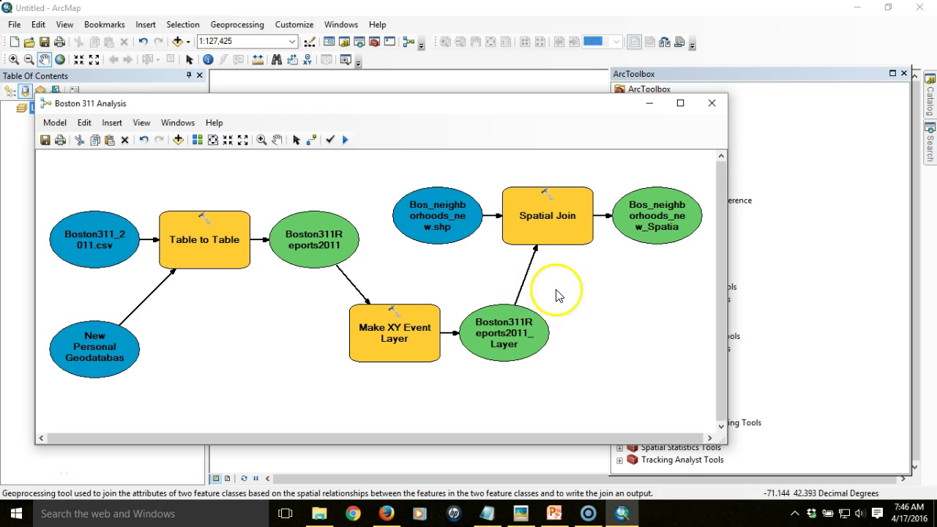
# Run the whole Boston 311 Analysis model and close its progress report
pyautogui.click(709, 438)
pyautogui.moveTo(708, 437); pyautogui.dragTo(708, 438)
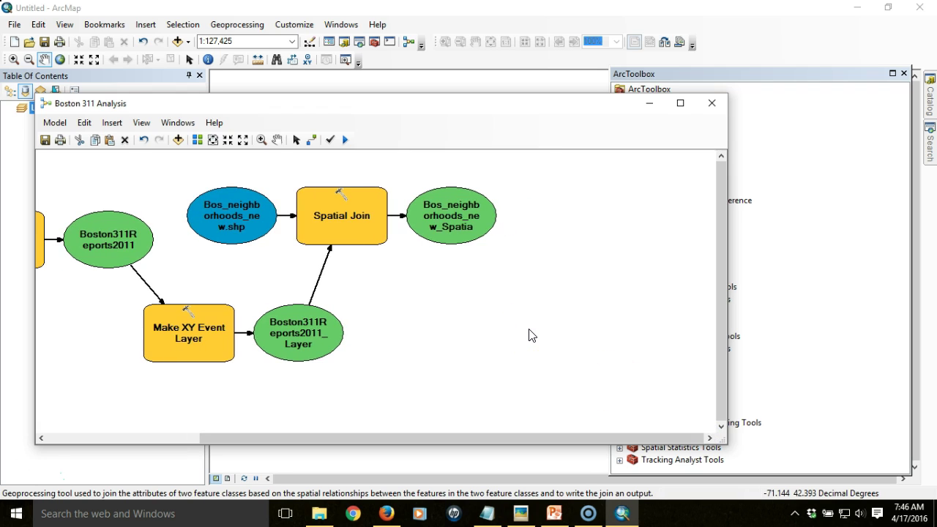
pyautogui.click(500, 369)
pyautogui.click(594, 371)
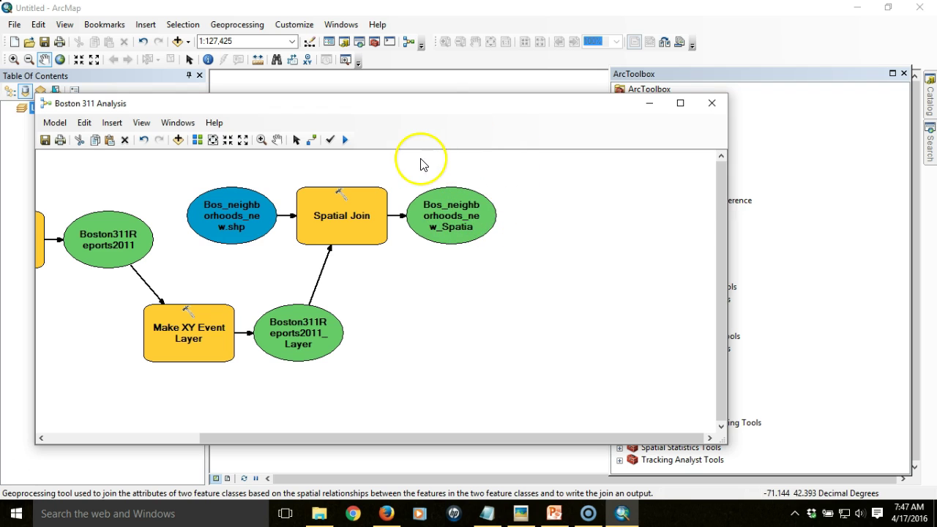
pyautogui.click(345, 139)
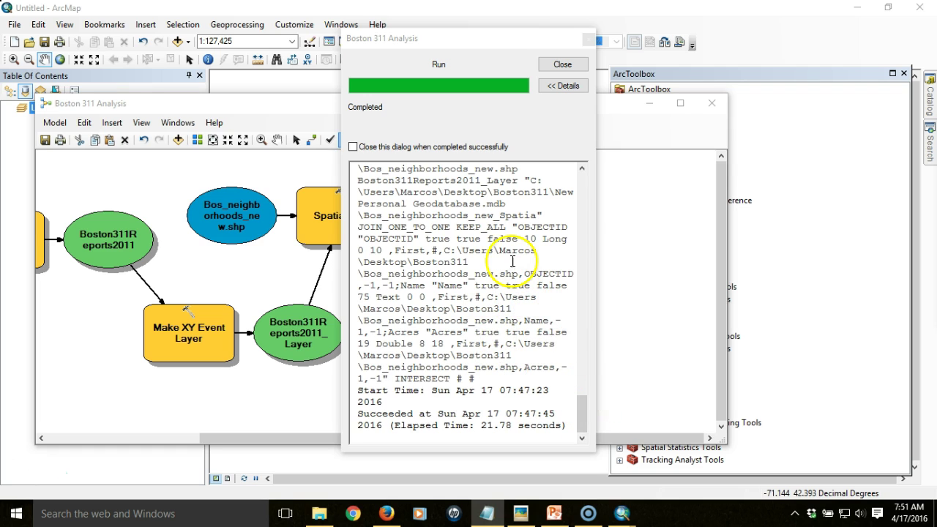
pyautogui.click(554, 64)
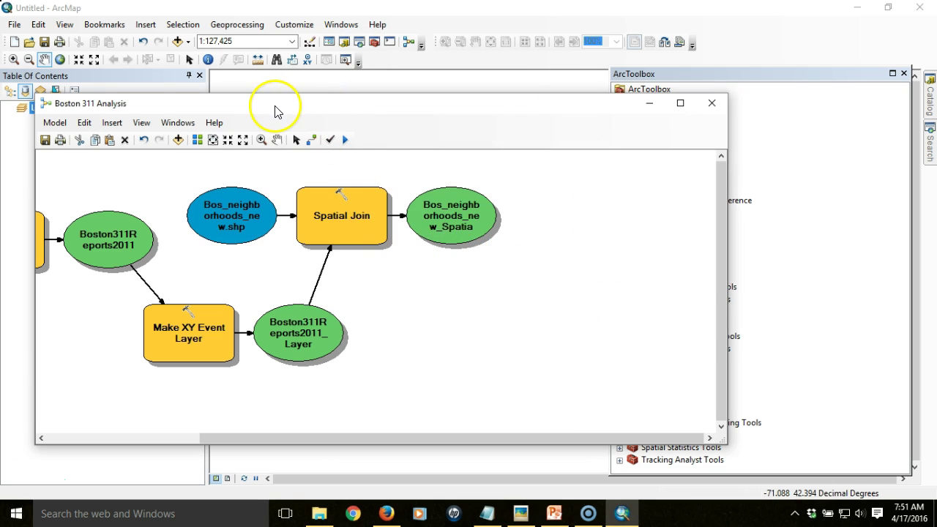
# Add the Spatial Join output Bos_neighborhoods_new_Spatia to the map display and minimize the model window
pyautogui.moveTo(276, 111); pyautogui.dragTo(372, 106)
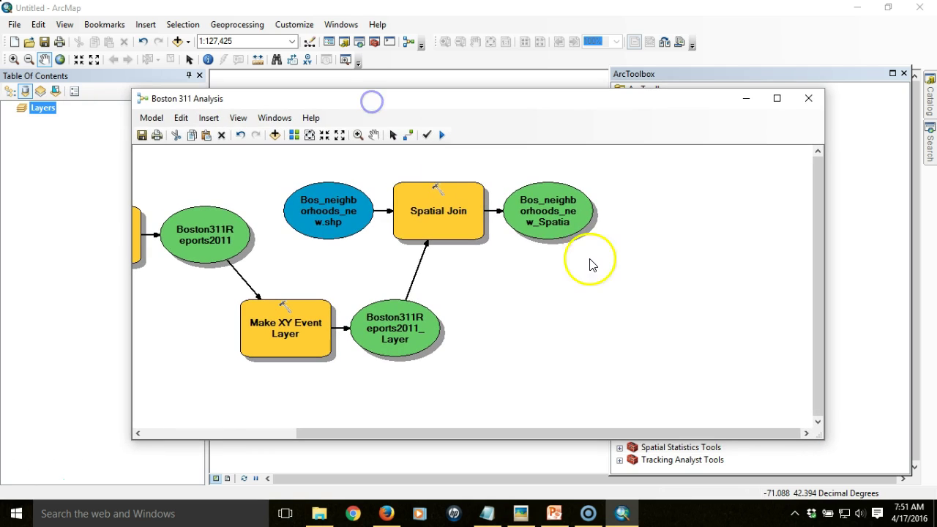
pyautogui.rightClick(552, 217)
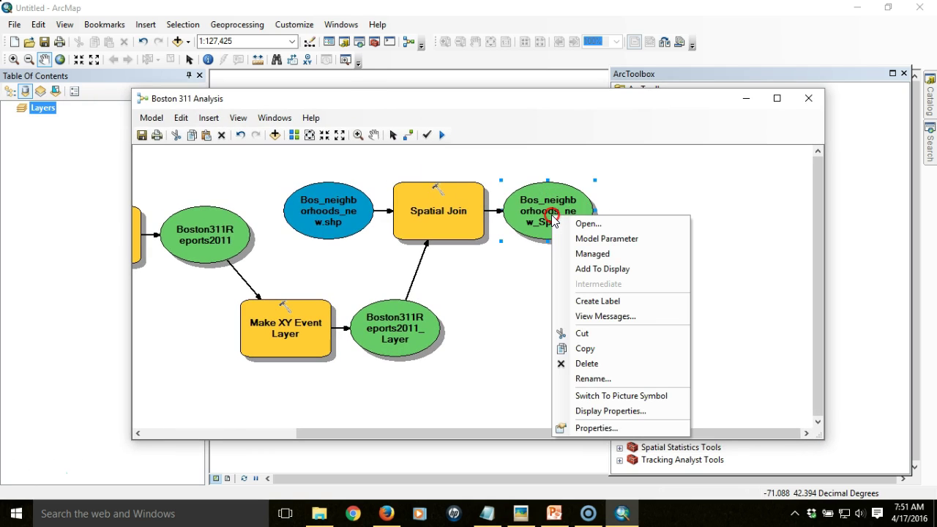
pyautogui.click(628, 269)
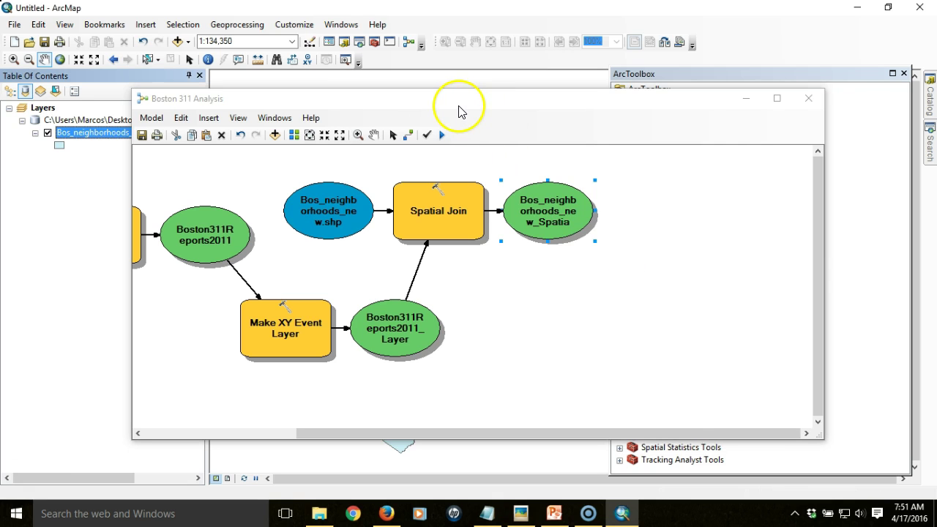
pyautogui.click(737, 103)
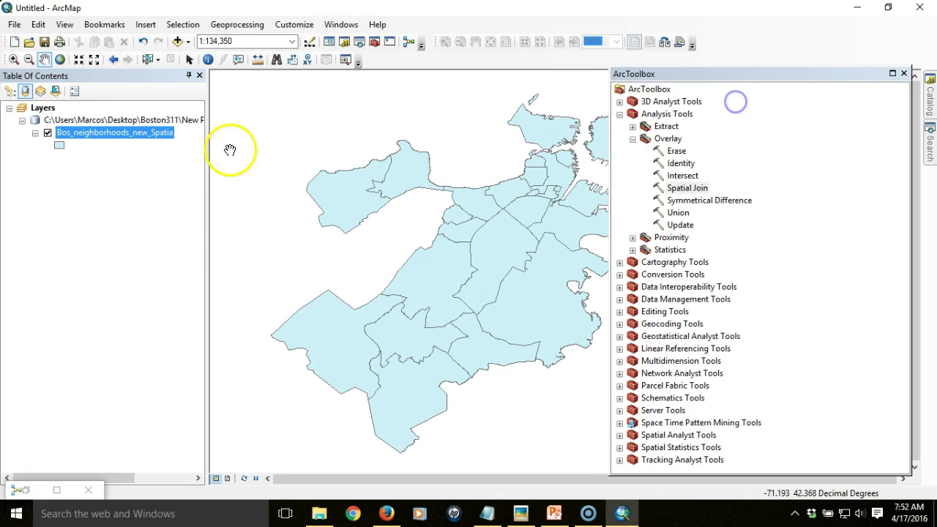
# Examine the Join_Count values per neighborhood in the attribute table of the Bos_neighborhoods_new_Spatia layer
pyautogui.rightClick(150, 139)
pyautogui.click(192, 176)
pyautogui.moveTo(365, 408); pyautogui.dragTo(418, 414)
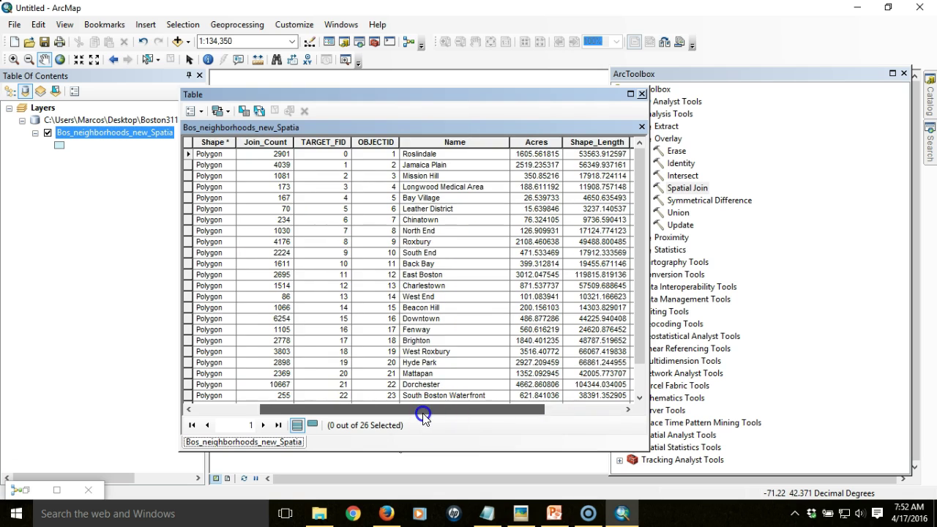
# Check the summary statistics of the Join_Count field, including the sum, and close the statistics and attribute table
pyautogui.click(265, 142)
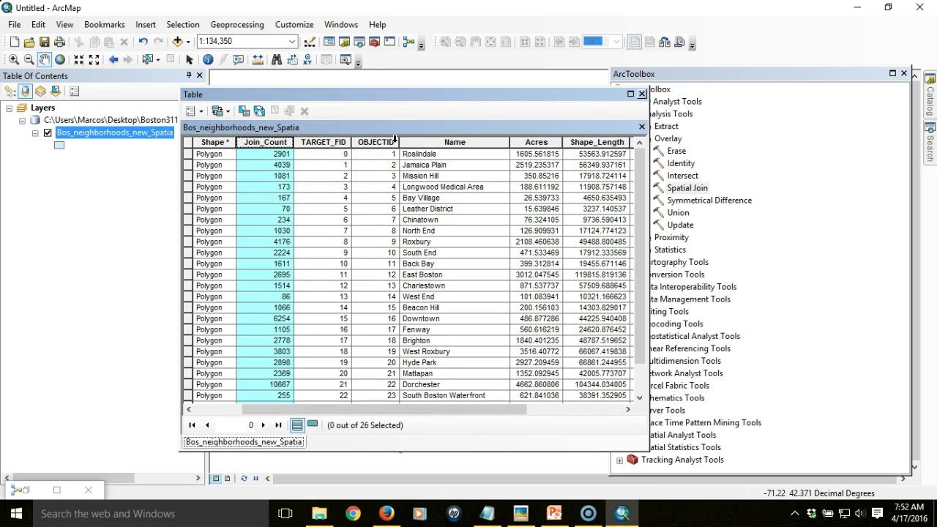
pyautogui.rightClick(288, 143)
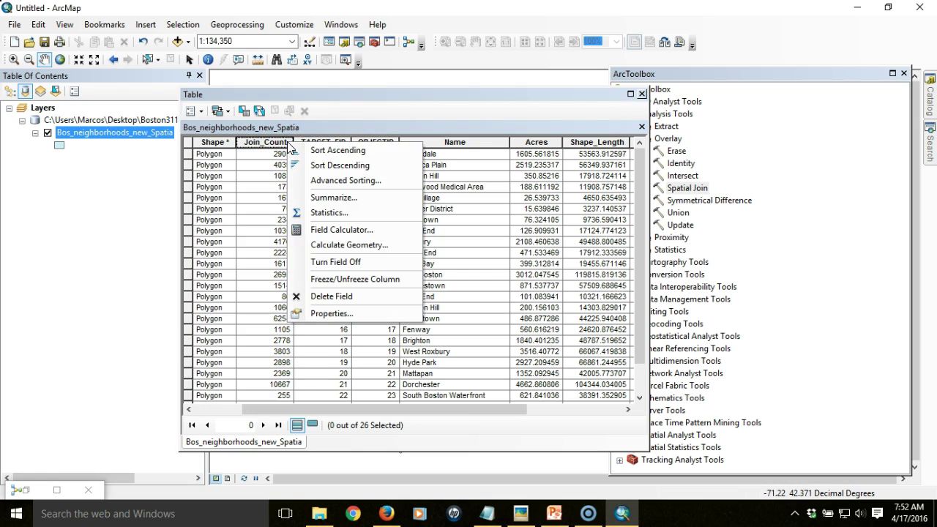
pyautogui.click(328, 213)
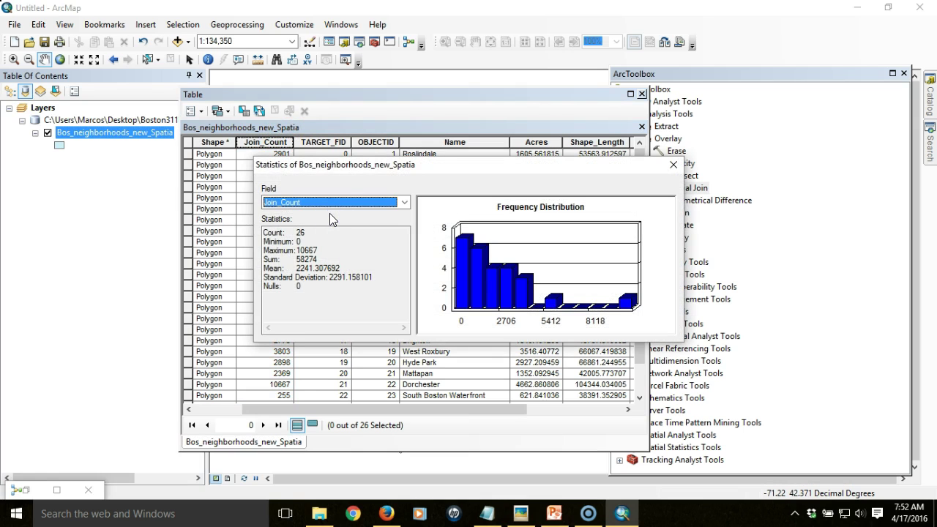
pyautogui.click(304, 263)
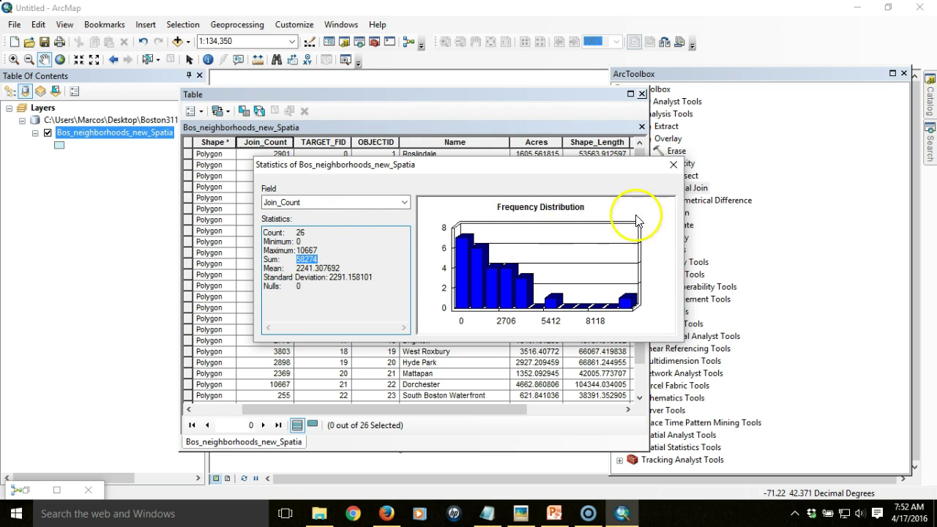
pyautogui.click(673, 164)
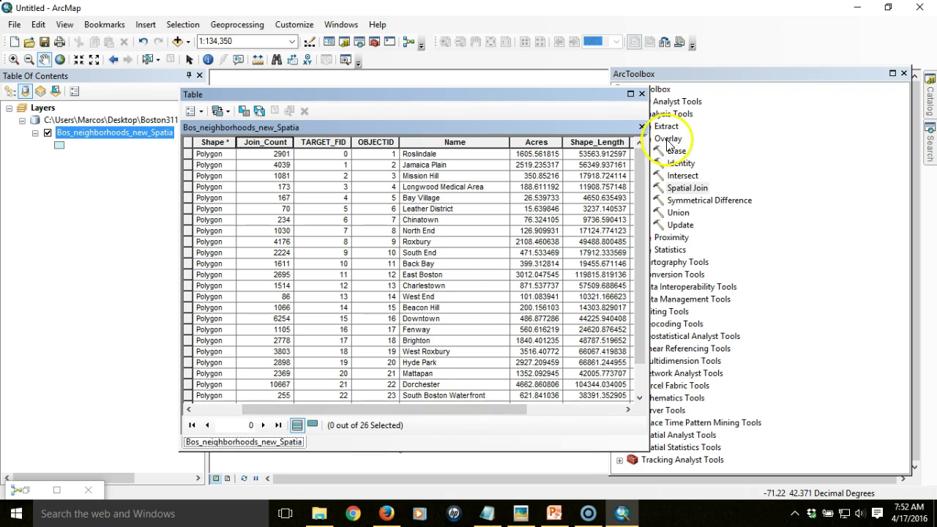
pyautogui.click(642, 94)
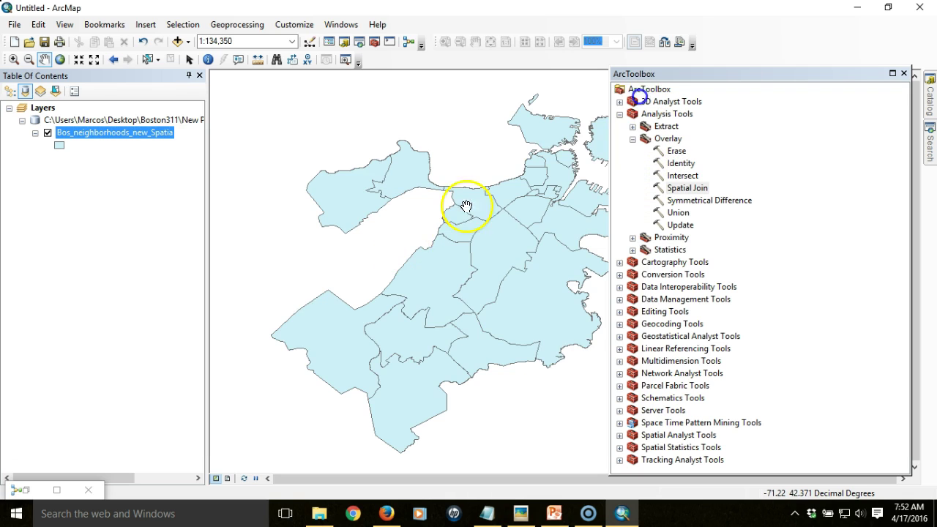
# Restore the Boston 311 Analysis model window and take the Bos_neighborhoods_new_Spatia output off the map display
pyautogui.doubleClick(19, 489)
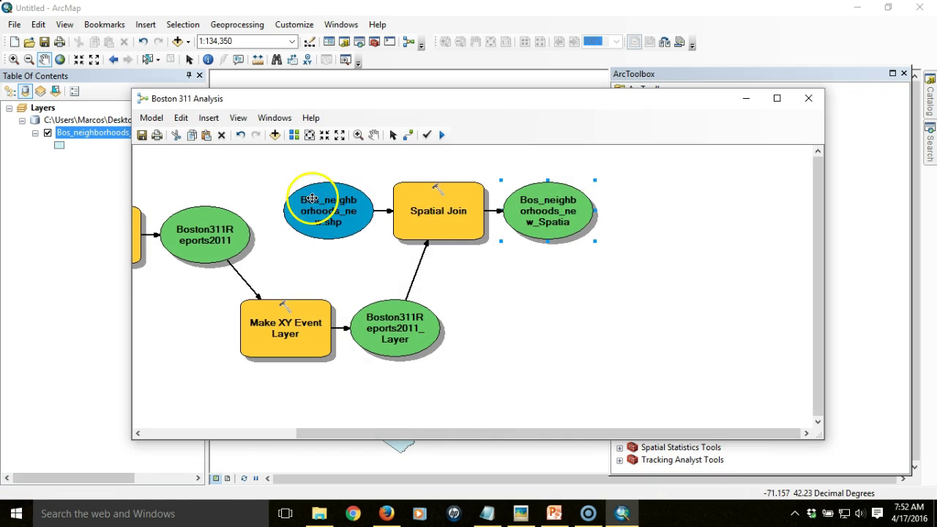
pyautogui.rightClick(550, 205)
pyautogui.click(595, 261)
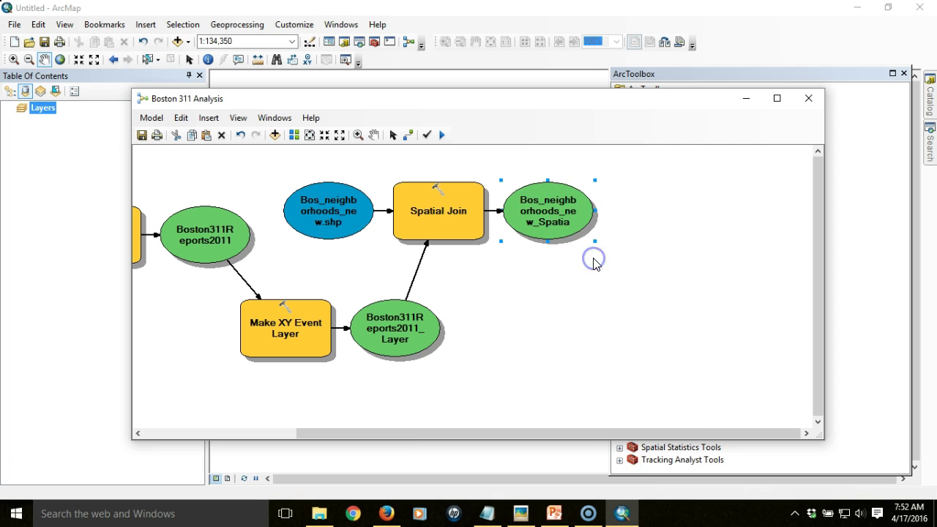
pyautogui.moveTo(573, 103); pyautogui.dragTo(493, 95)
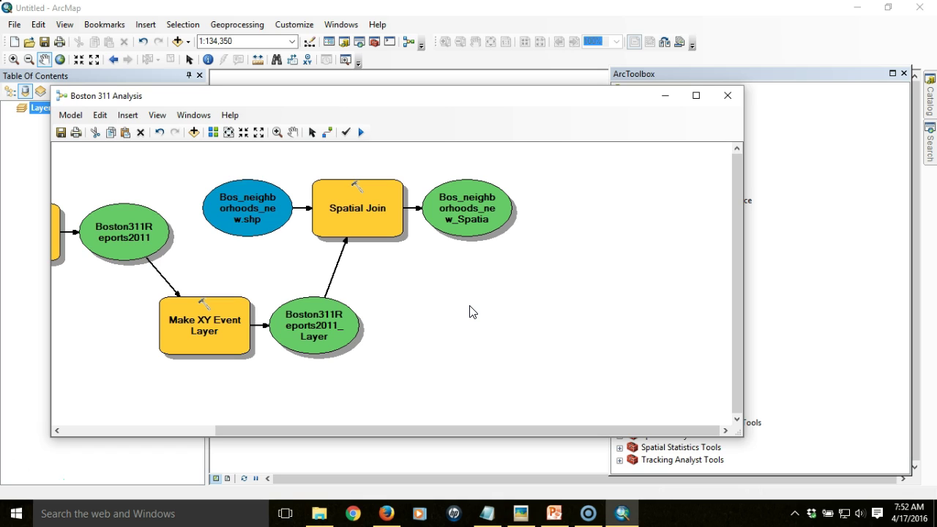
pyautogui.moveTo(489, 214)
pyautogui.click(538, 333)
# Add a second Spatial Join tool to the model below the first join's output and open its parameters
pyautogui.moveTo(570, 101); pyautogui.dragTo(525, 102)
pyautogui.click(747, 77)
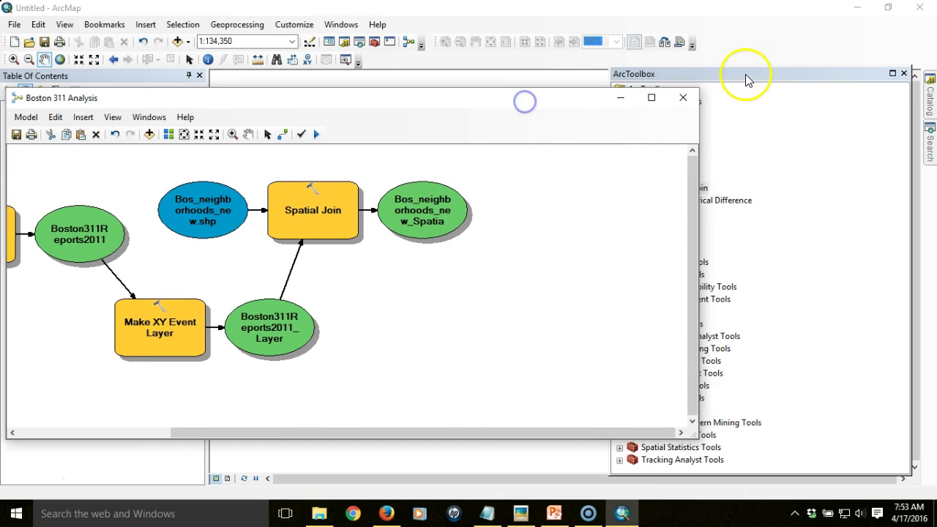
pyautogui.moveTo(675, 186); pyautogui.dragTo(425, 301)
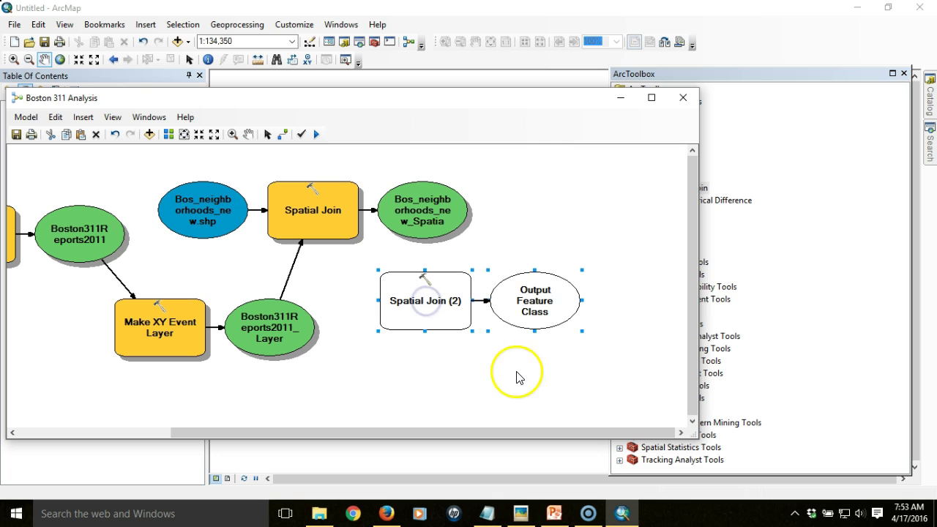
pyautogui.rightClick(448, 301)
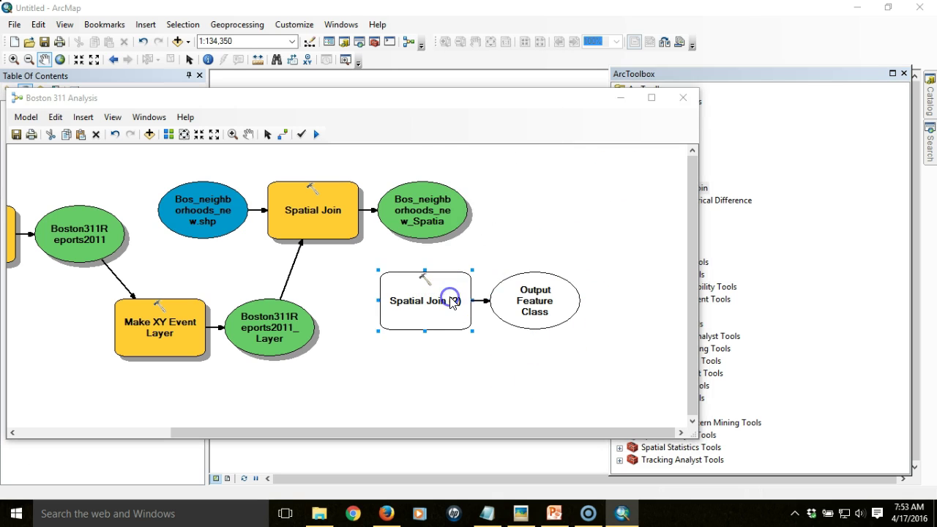
pyautogui.doubleClick(451, 302)
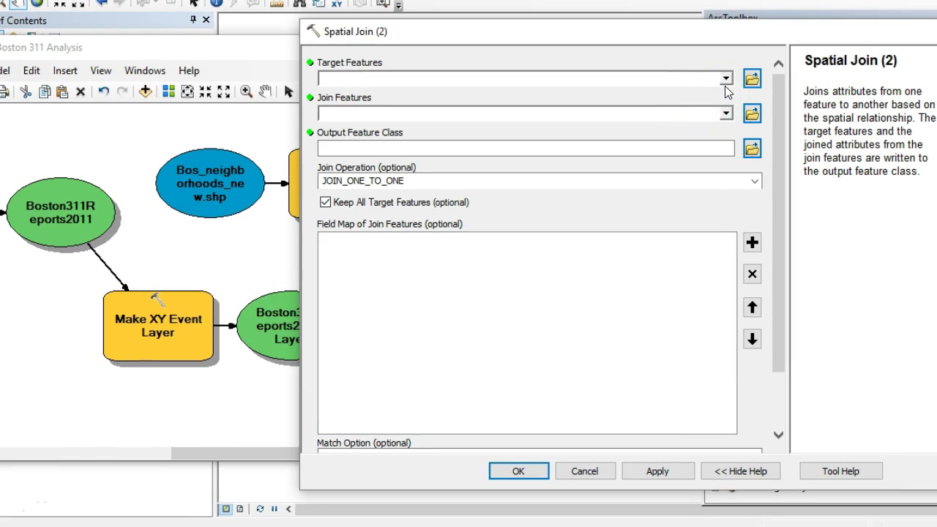
# Set the CENSUS2010BLOCKS_POLY shapefile as target features and Bos_neighborhoods_new_Spatia as join features of Spatial Join (2)
pyautogui.click(727, 78)
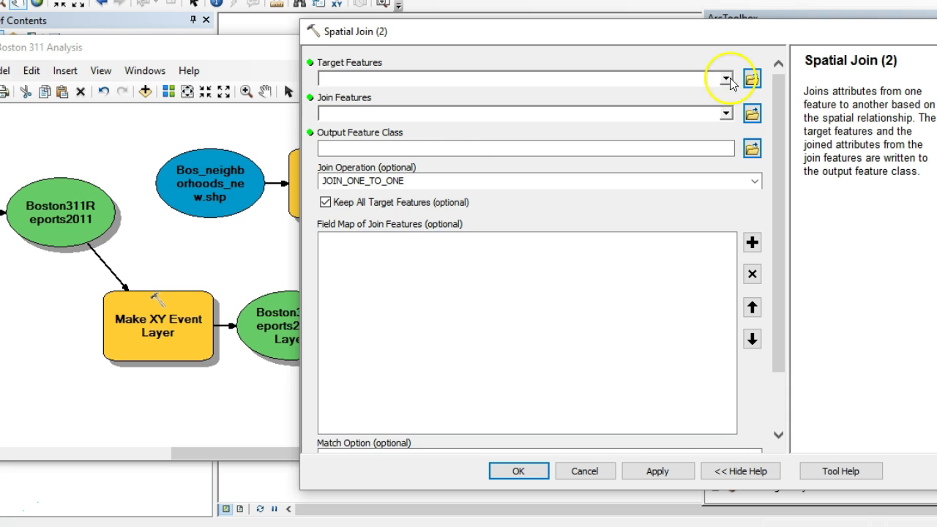
pyautogui.click(739, 60)
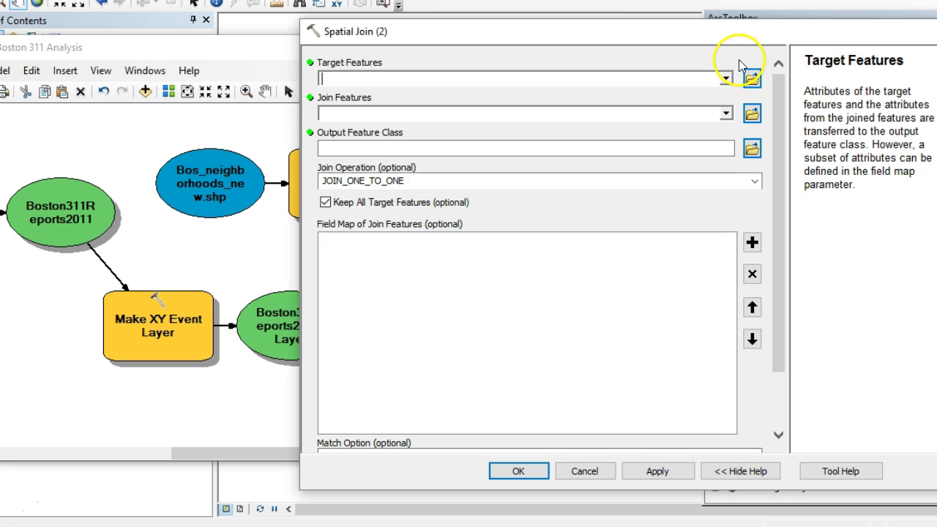
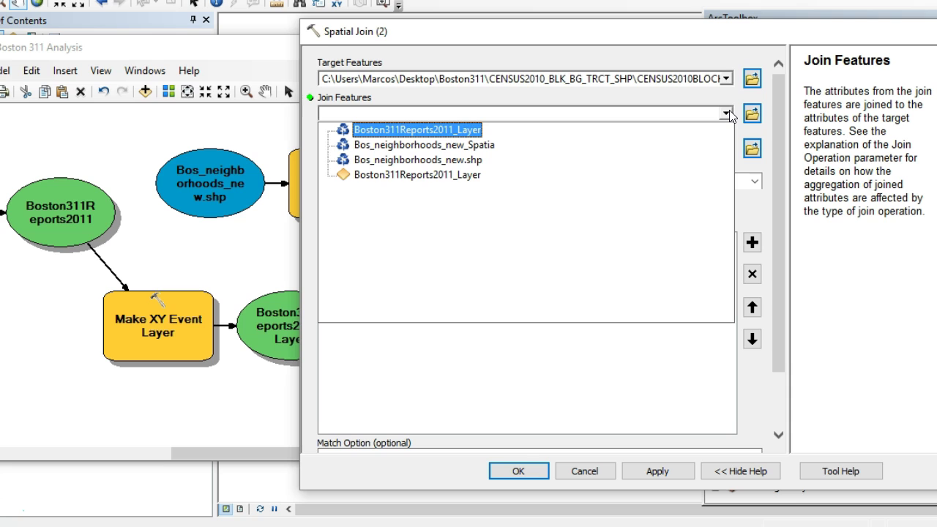
pyautogui.click(681, 44)
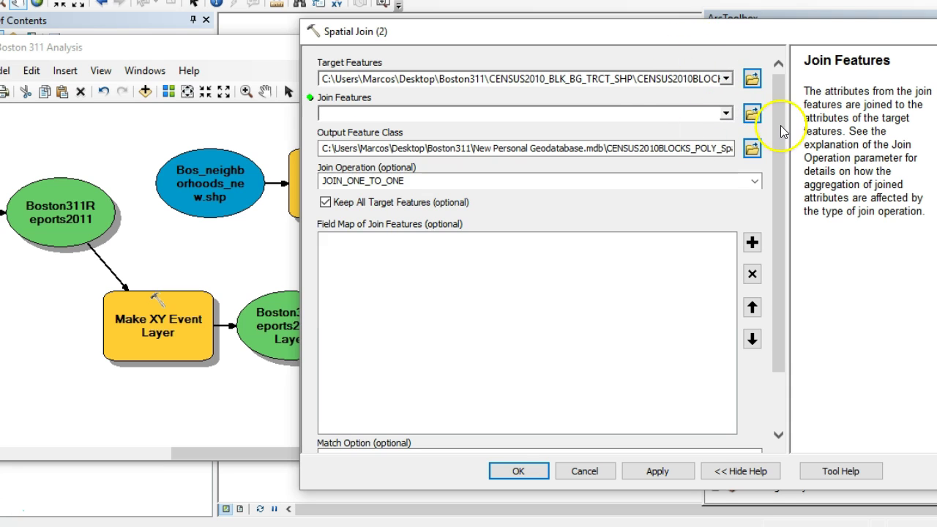
pyautogui.click(726, 114)
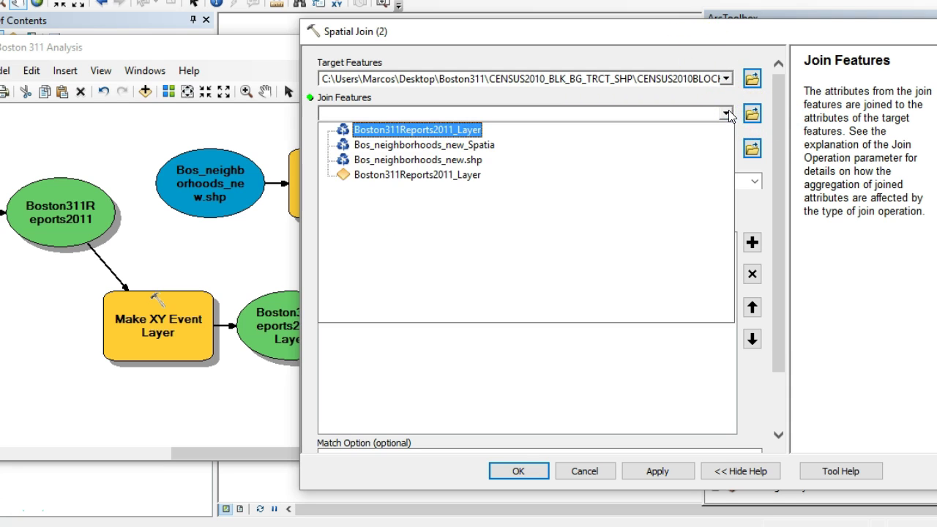
pyautogui.click(726, 113)
pyautogui.click(726, 113)
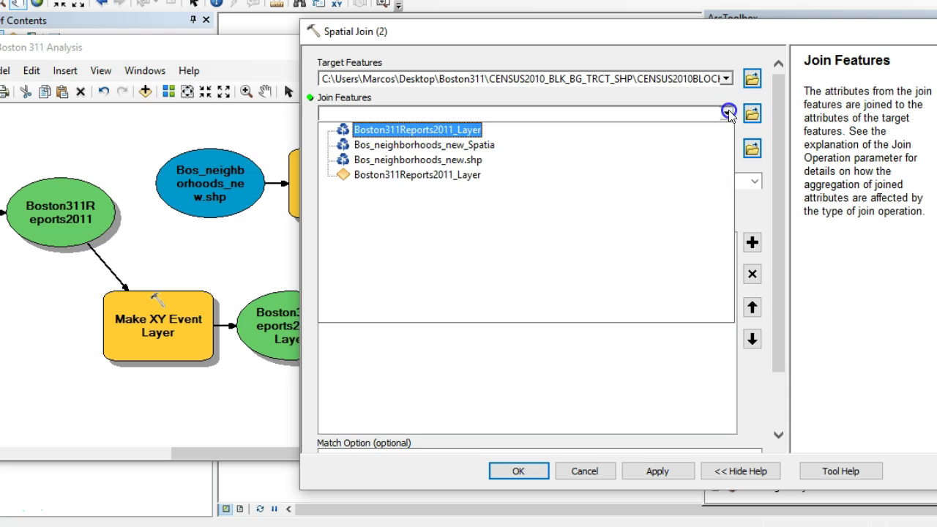
pyautogui.click(485, 152)
# Reposition the Spatial Join (2) dialog and turn off Keep All Target Features
pyautogui.moveTo(571, 33); pyautogui.dragTo(723, 334)
pyautogui.moveTo(666, 334); pyautogui.dragTo(546, 28)
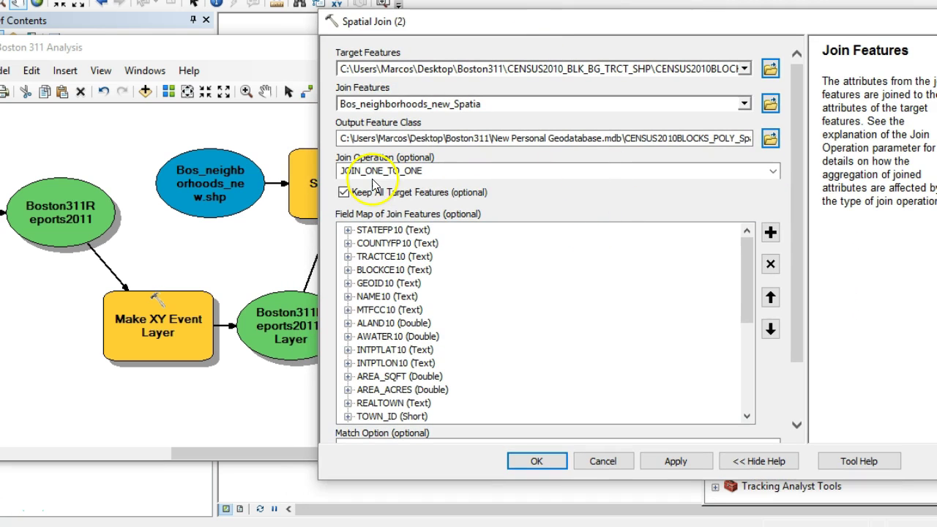
pyautogui.moveTo(602, 30); pyautogui.dragTo(557, 11)
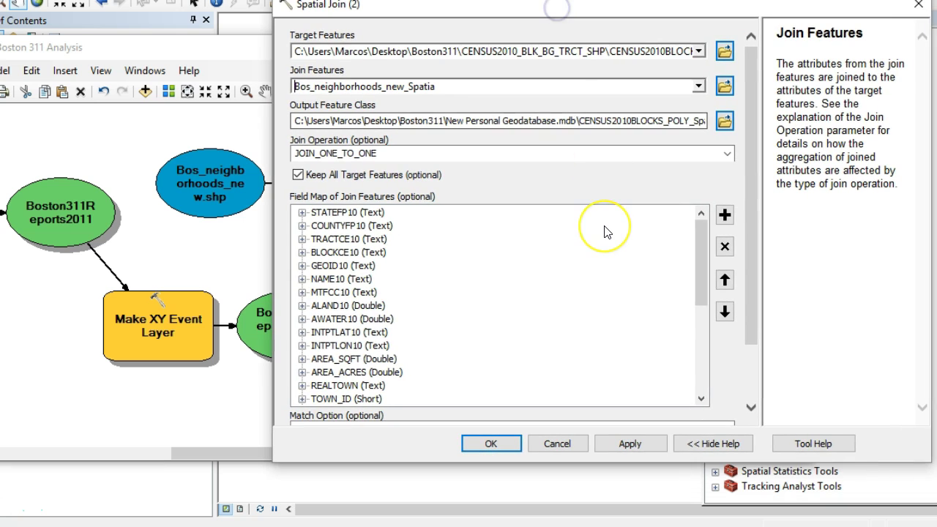
pyautogui.click(299, 174)
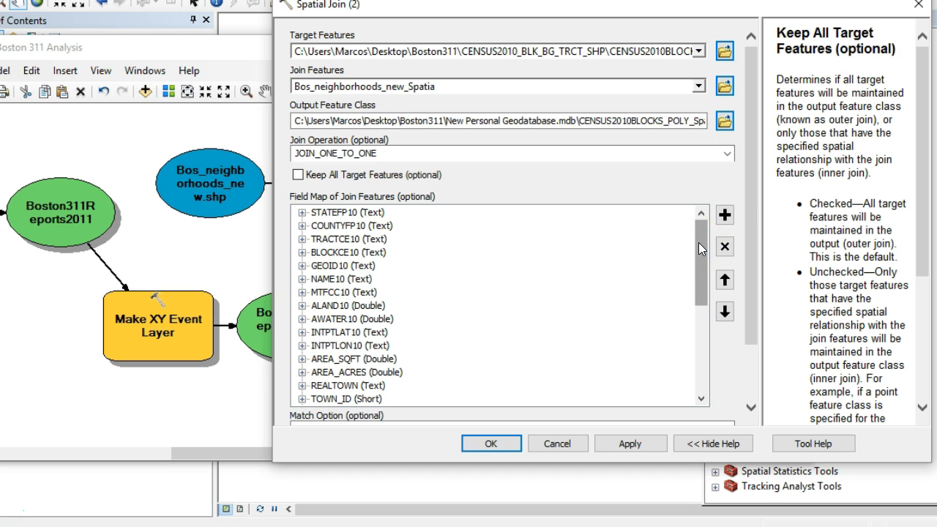
# Remove the census fields from STATEFP10 through COUSUBFP10 from the field map of Spatial Join (2)
pyautogui.click(348, 212)
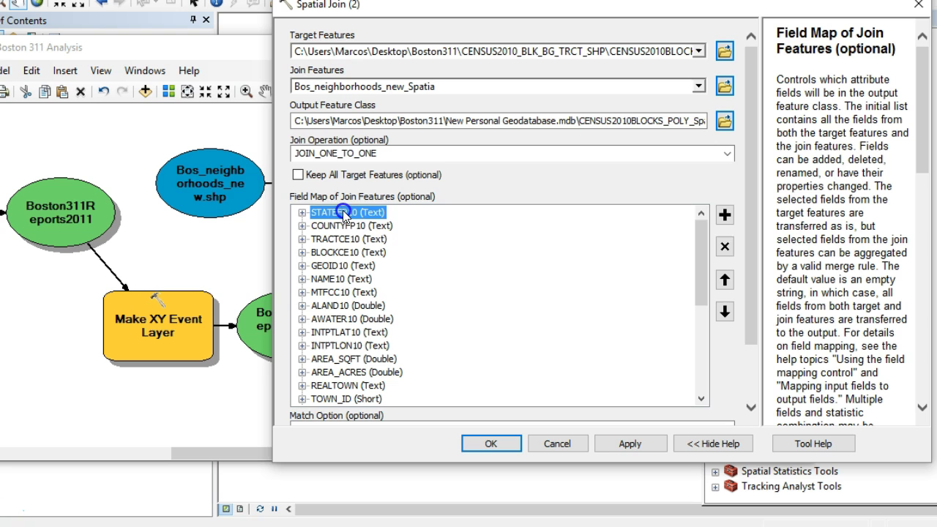
pyautogui.click(724, 248)
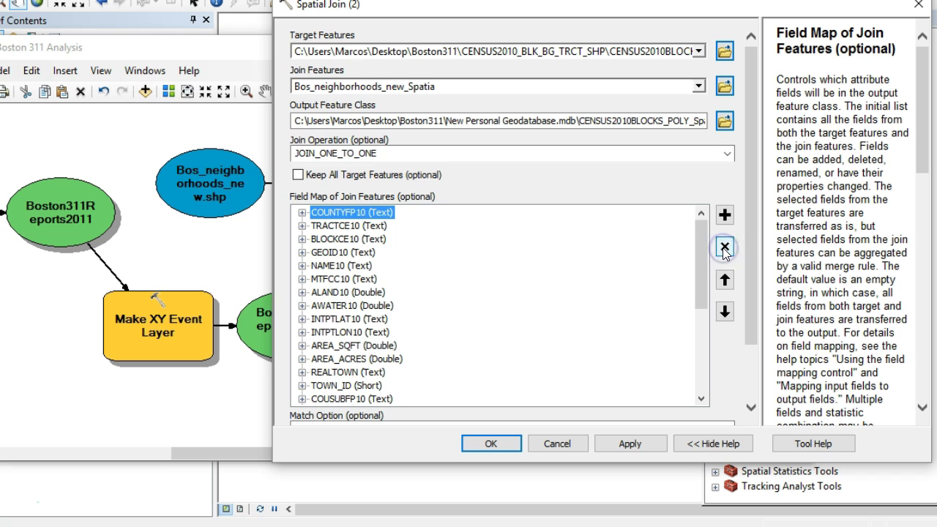
pyautogui.click(724, 248)
pyautogui.click(724, 248)
pyautogui.click(725, 249)
pyautogui.click(724, 248)
pyautogui.click(724, 248)
pyautogui.click(724, 248)
pyautogui.click(724, 248)
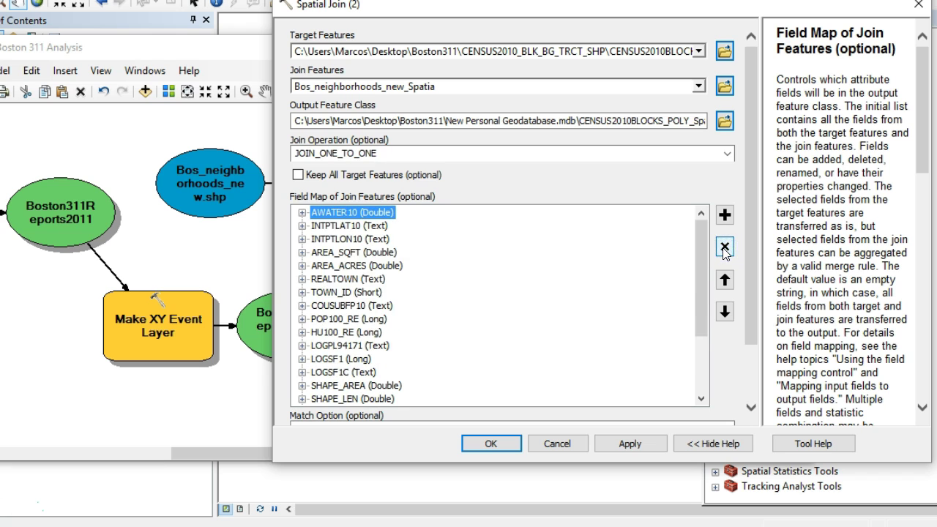
pyautogui.click(724, 248)
pyautogui.click(724, 248)
pyautogui.click(724, 248)
pyautogui.click(724, 248)
pyautogui.click(724, 248)
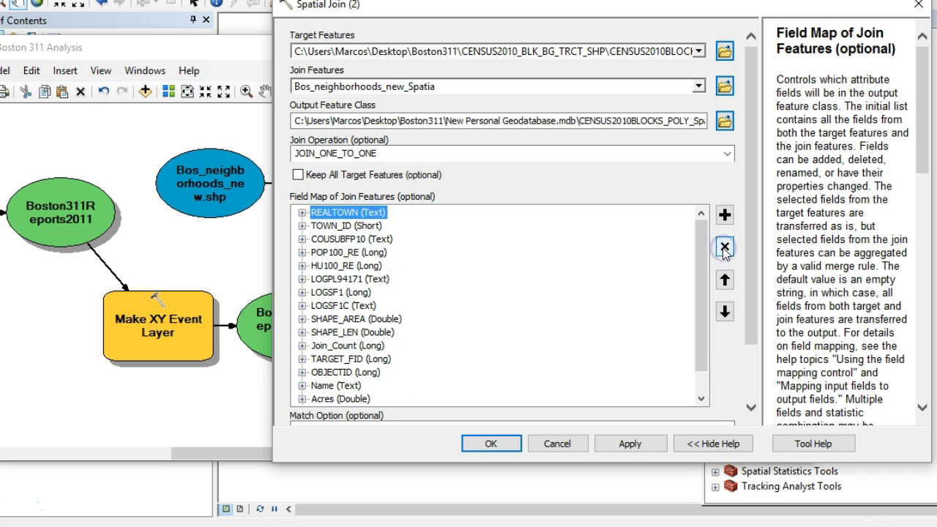
pyautogui.click(725, 248)
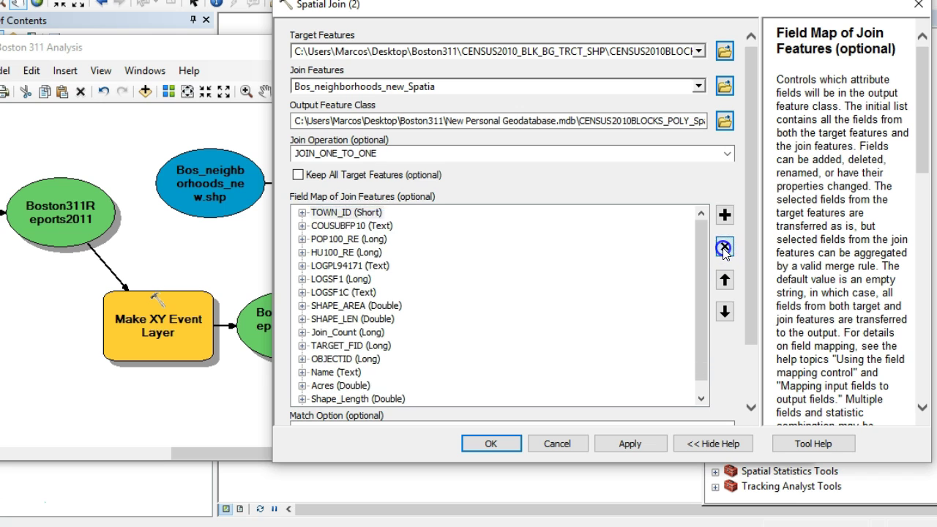
pyautogui.click(724, 248)
pyautogui.click(725, 249)
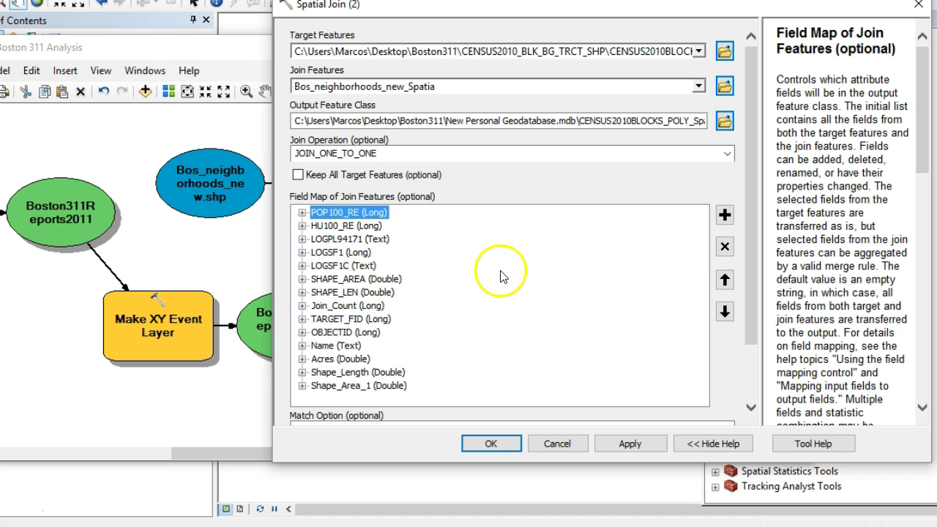
# Remove the fields HU100_RE through SHAPE_LEN from the field map, keeping POP100_RE
pyautogui.click(350, 226)
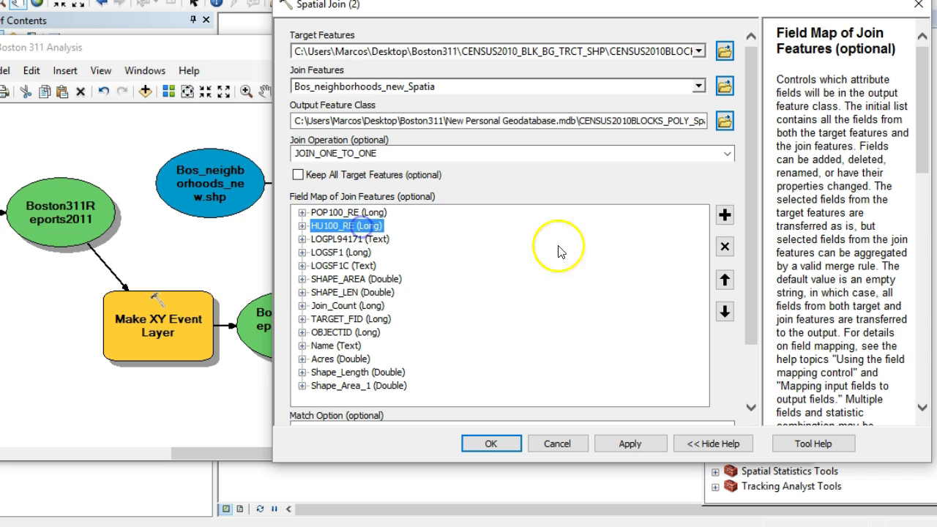
pyautogui.click(724, 249)
pyautogui.click(724, 248)
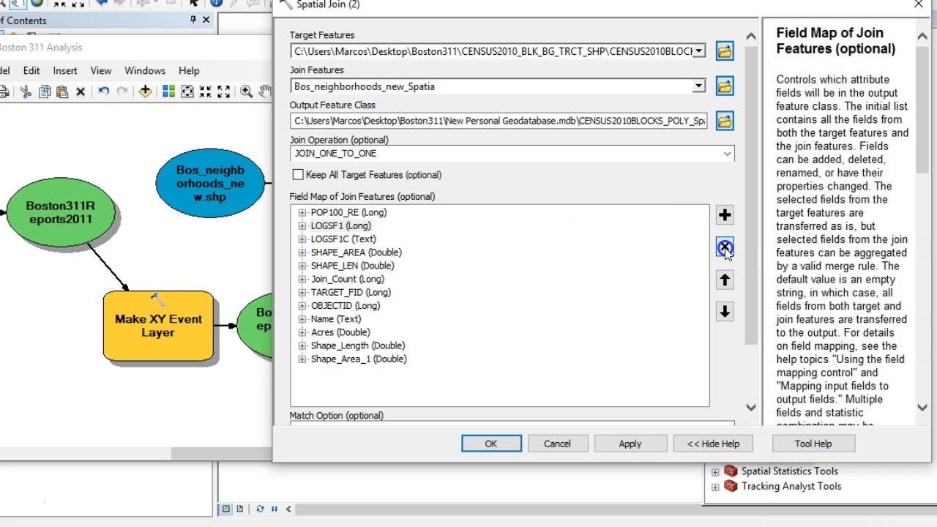
pyautogui.click(725, 248)
pyautogui.click(724, 248)
pyautogui.click(724, 248)
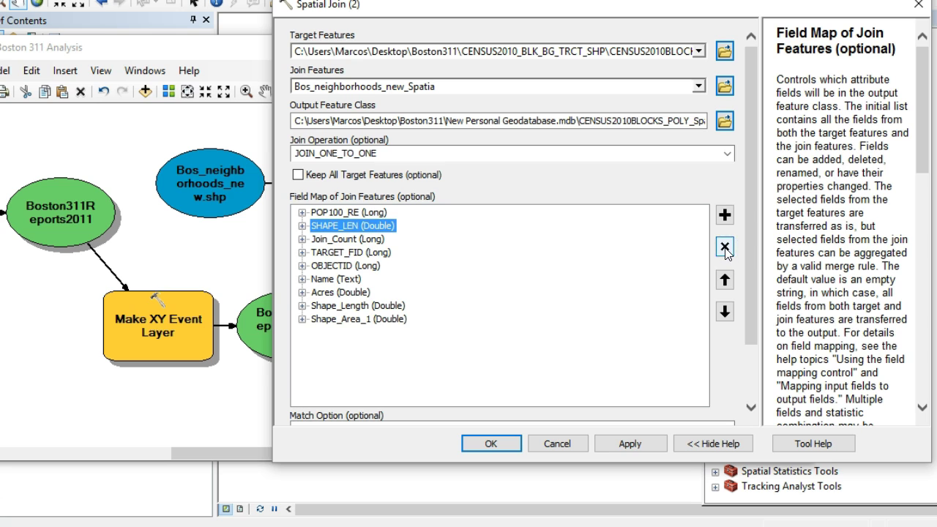
pyautogui.click(724, 248)
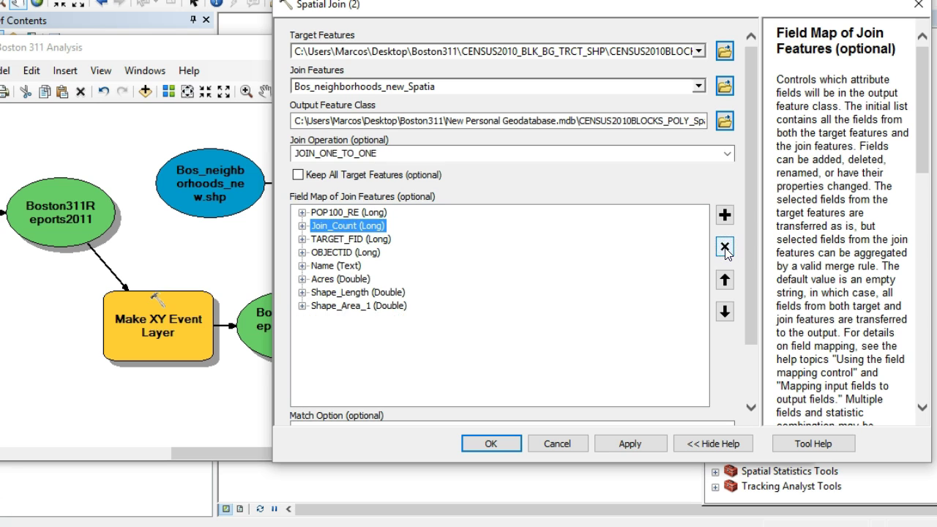
# Remove TARGET_FID, OBJECTID, Shape_Length and Shape_Area_1 from the field map of Spatial Join (2)
pyautogui.click(354, 240)
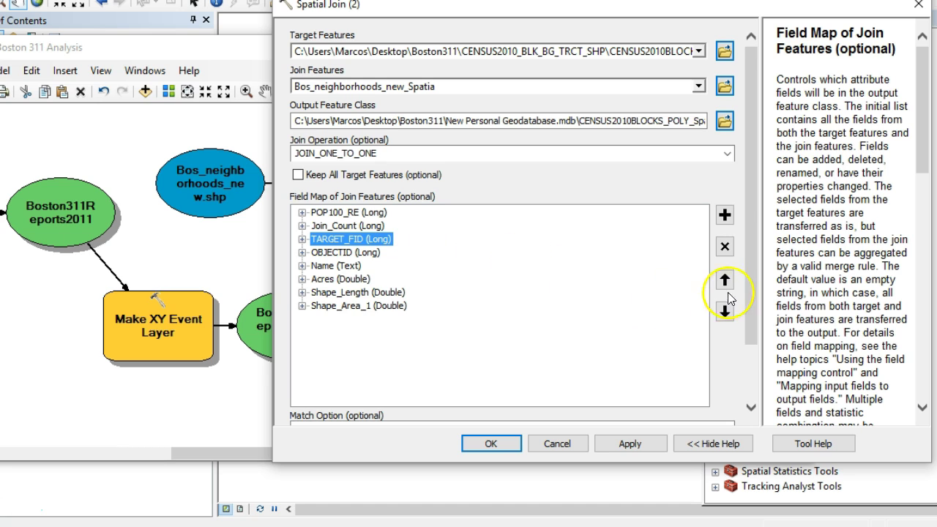
pyautogui.click(725, 249)
pyautogui.click(725, 248)
pyautogui.click(335, 241)
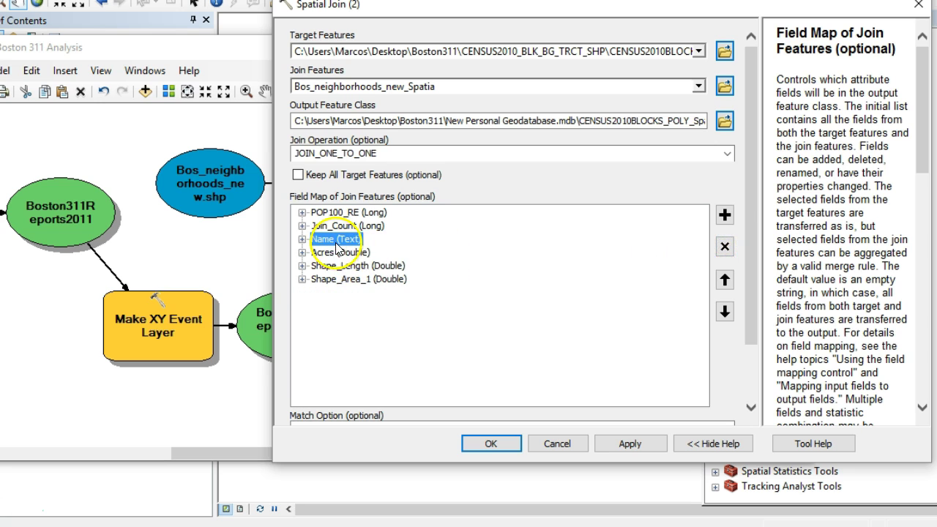
pyautogui.click(338, 266)
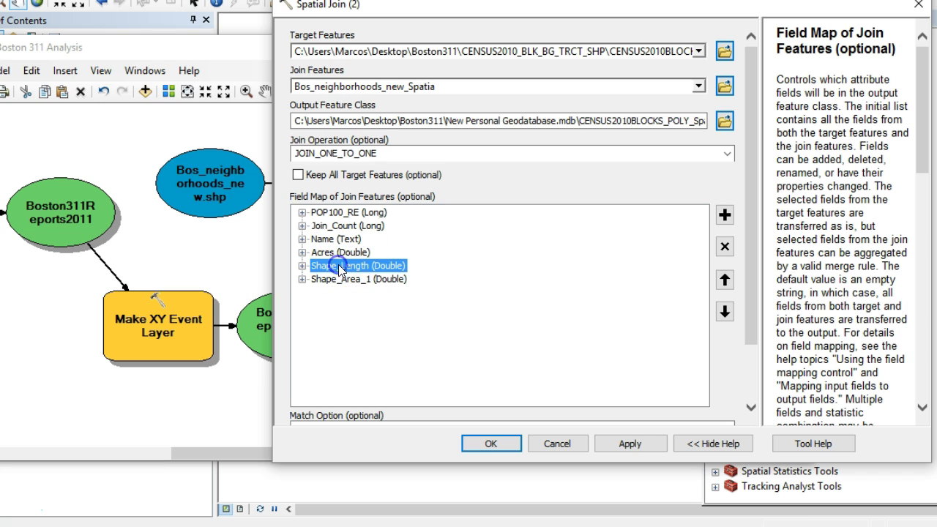
pyautogui.click(724, 248)
pyautogui.click(725, 249)
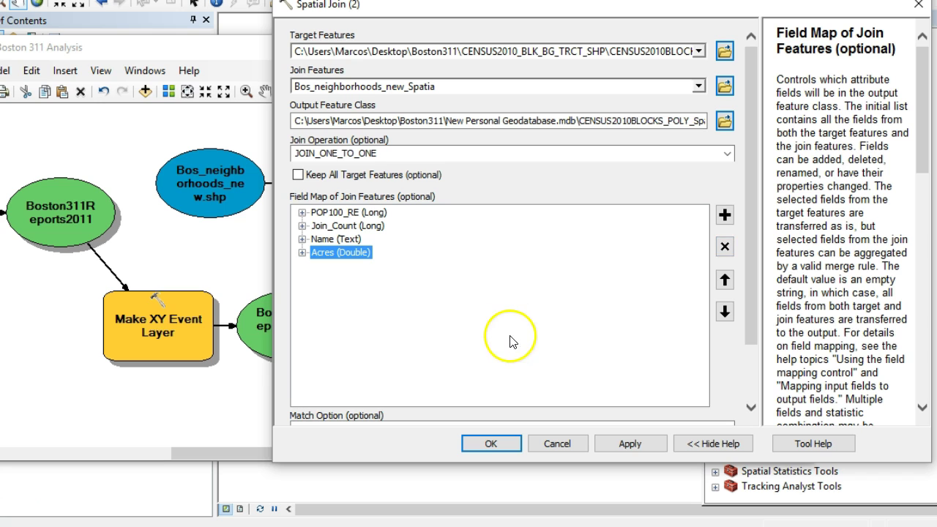
# Rename the Join_Count field in the field map of Spatial Join (2) as Requests
pyautogui.click(343, 227)
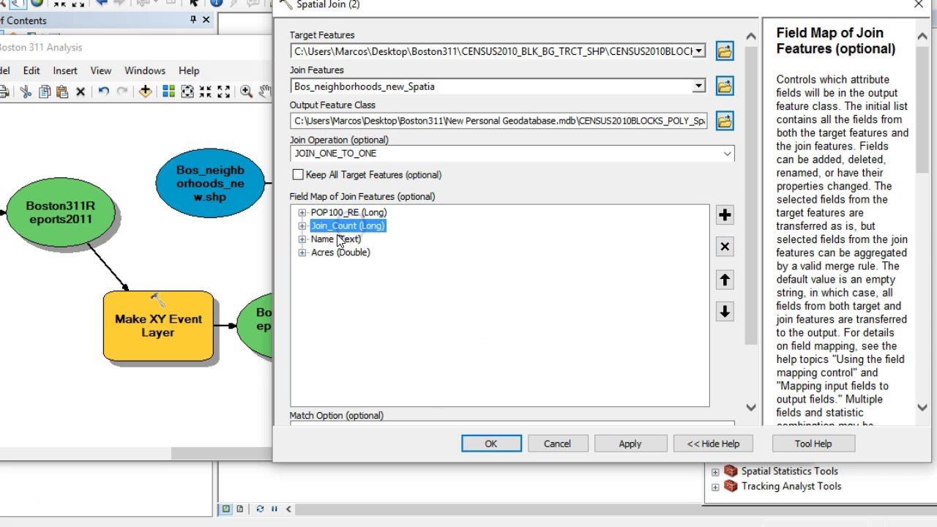
pyautogui.rightClick(355, 231)
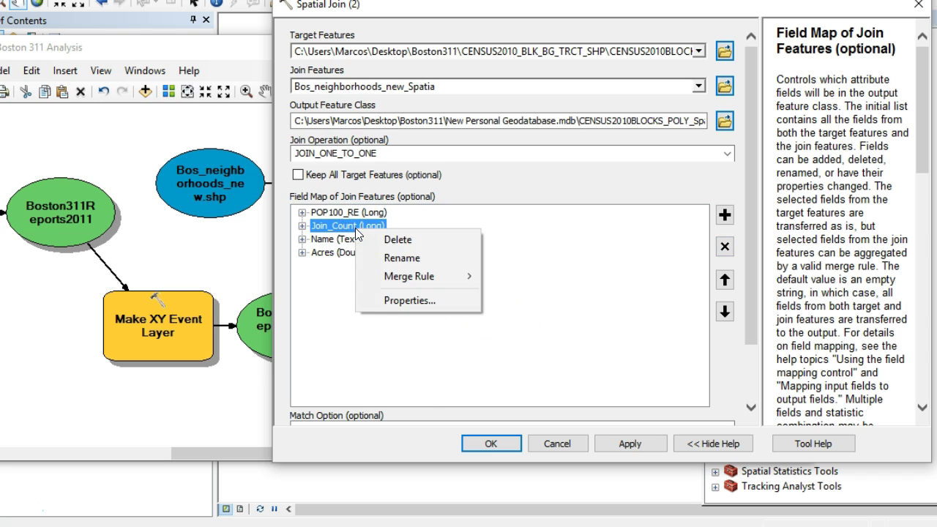
pyautogui.click(405, 258)
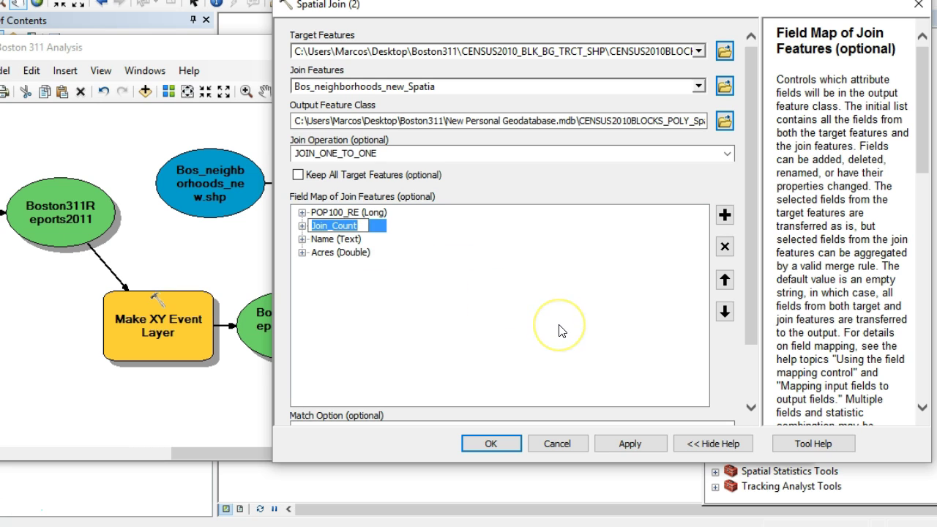
pyautogui.write('Requests')
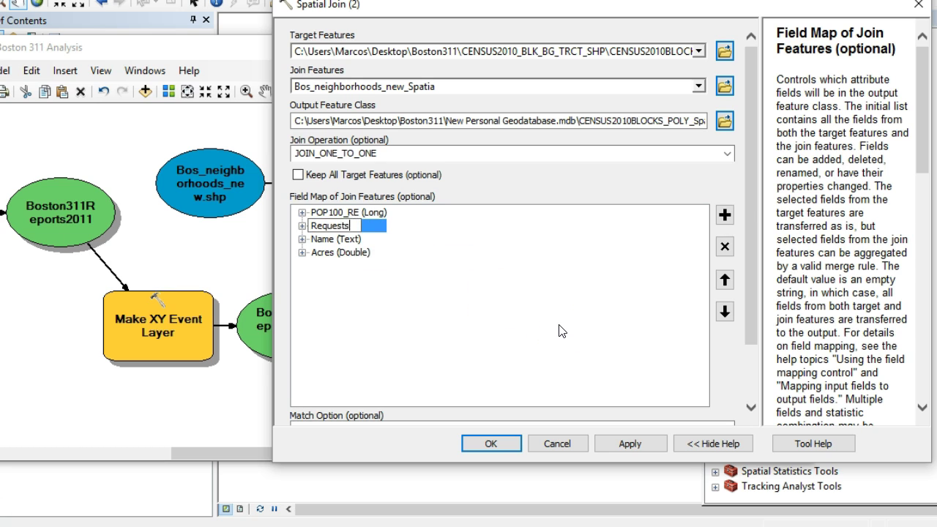
pyautogui.press('Return')
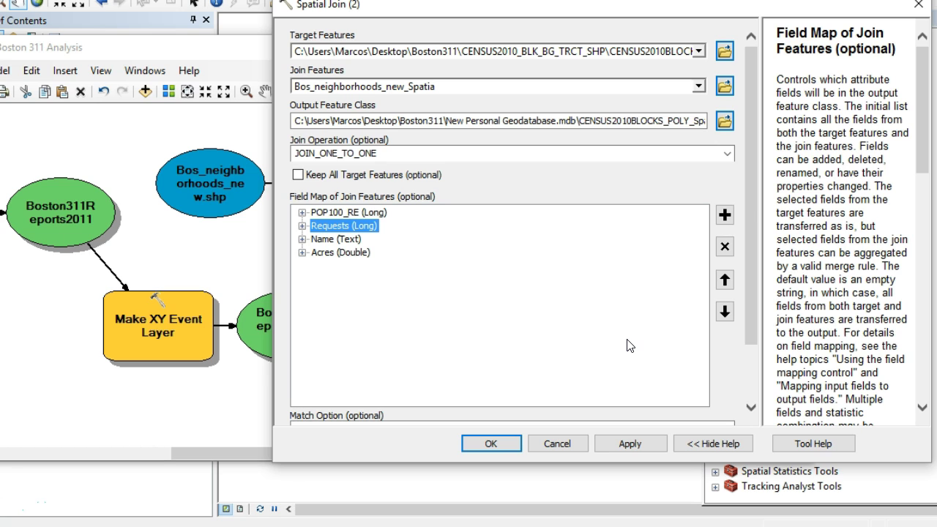
# Set the match option of Spatial Join (2) to HAVE_THEIR_CENTER_IN and accept the tool settings
pyautogui.moveTo(752, 226); pyautogui.dragTo(750, 295)
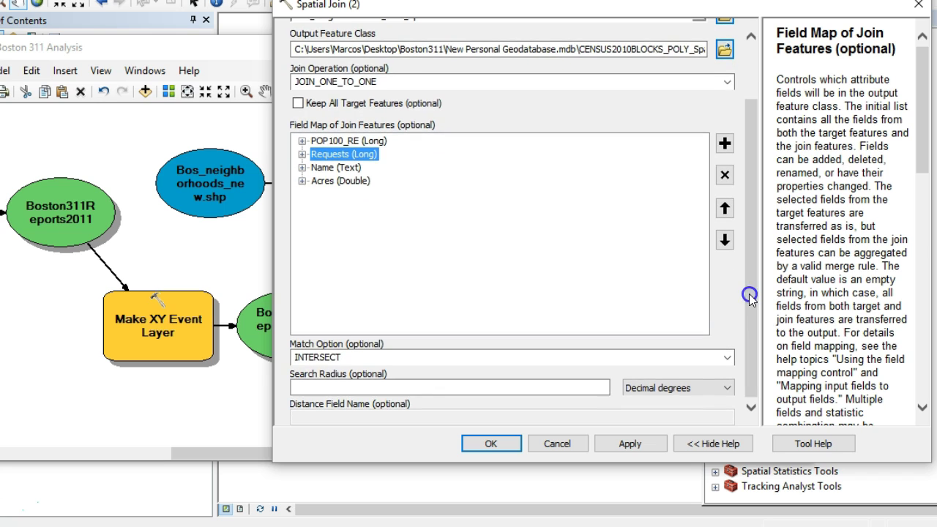
pyautogui.click(728, 358)
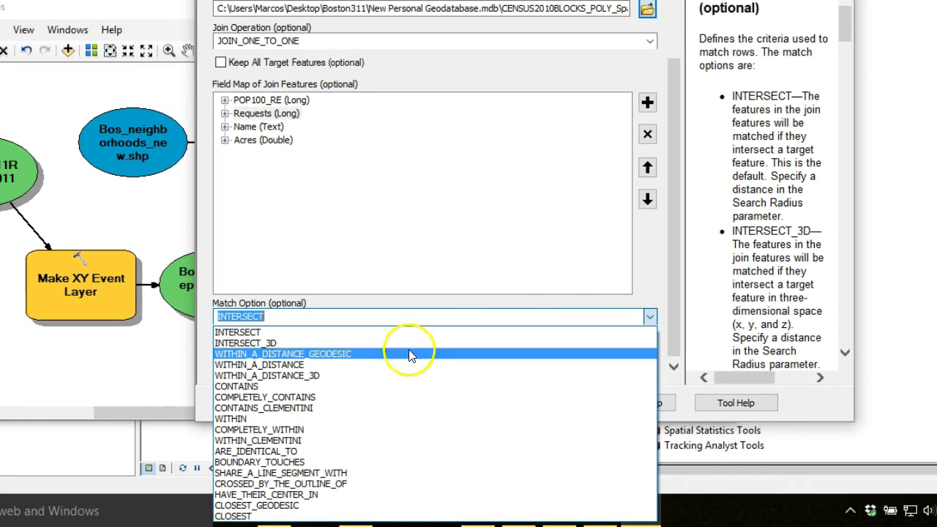
pyautogui.click(307, 496)
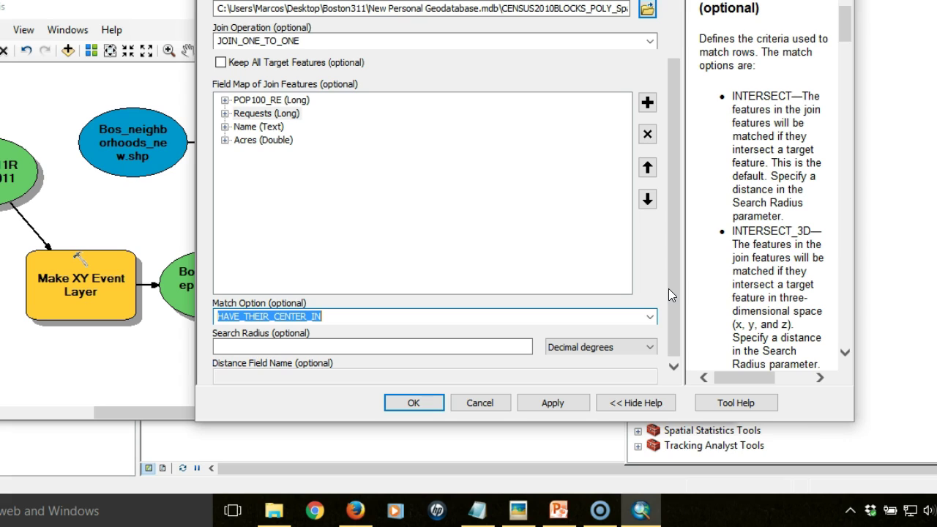
pyautogui.moveTo(669, 289)
pyautogui.mouseDown()
pyautogui.moveTo(671, 216)
pyautogui.moveTo(660, 293)
pyautogui.mouseUp()
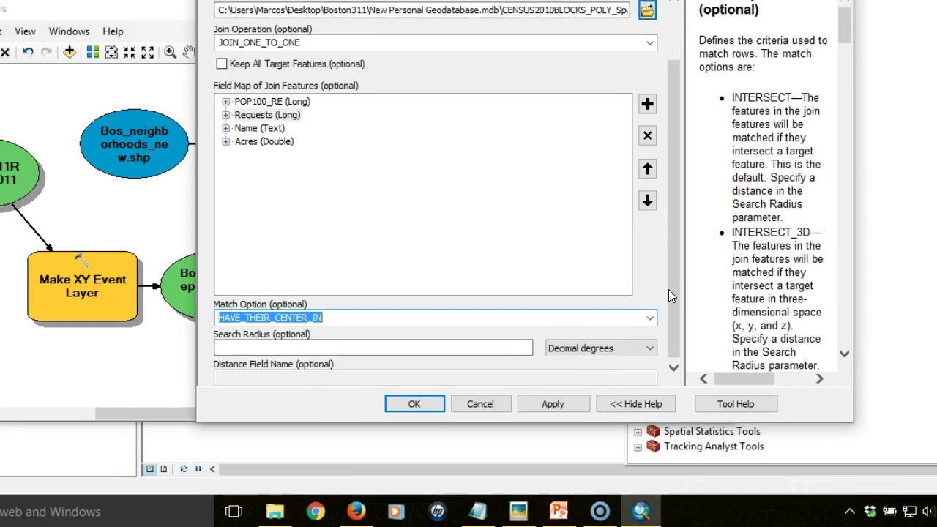
pyautogui.moveTo(640, 333); pyautogui.dragTo(640, 333)
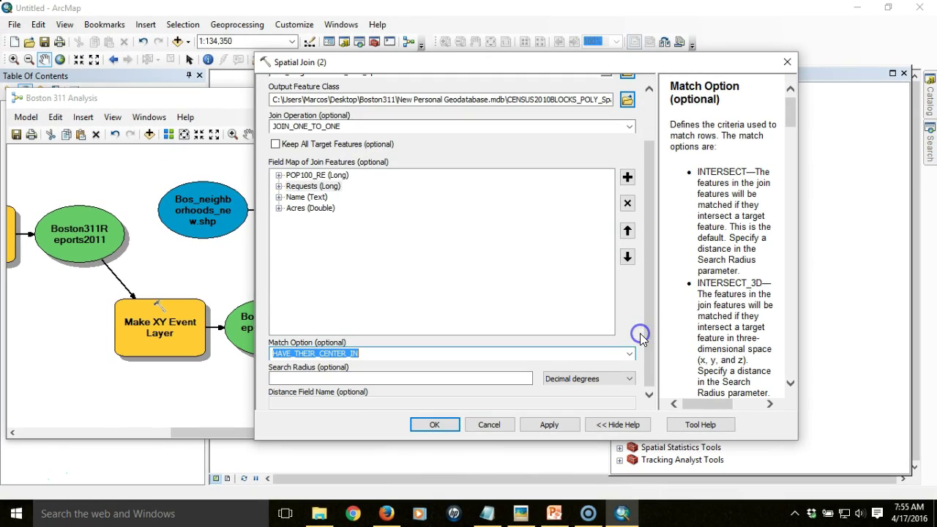
pyautogui.click(650, 336)
pyautogui.click(439, 426)
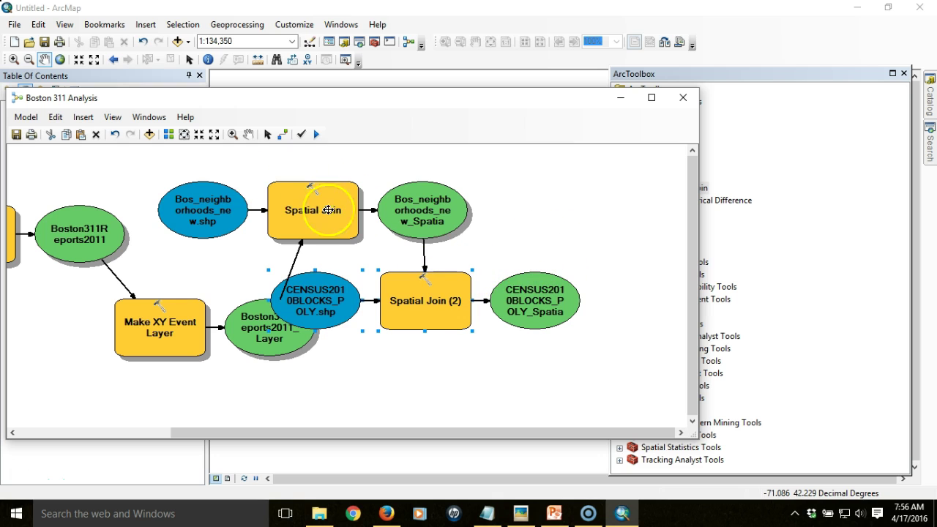
# Move the Spatial Join (2) elements clear of Boston311Reports2011_Layer and apply the automatic layout to the model diagram
pyautogui.moveTo(407, 299)
pyautogui.moveTo(404, 329); pyautogui.dragTo(419, 397)
pyautogui.click(545, 252)
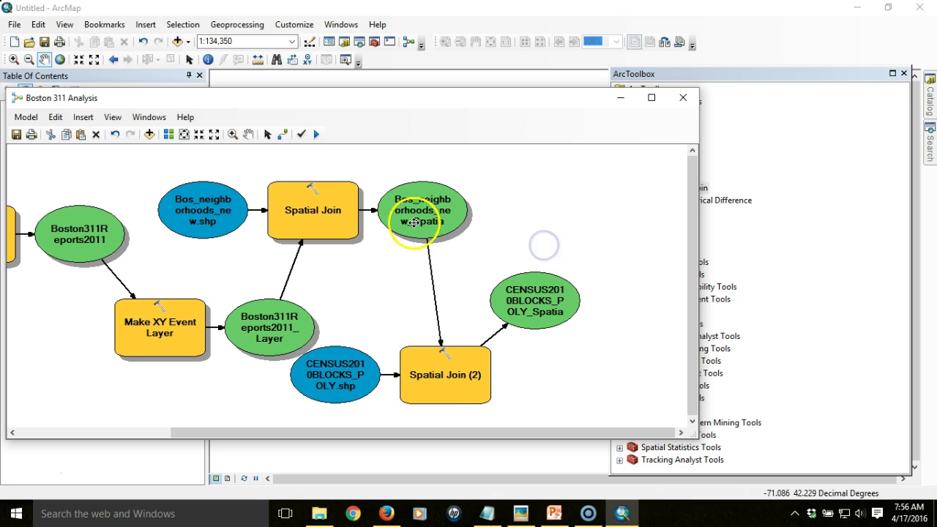
pyautogui.click(170, 136)
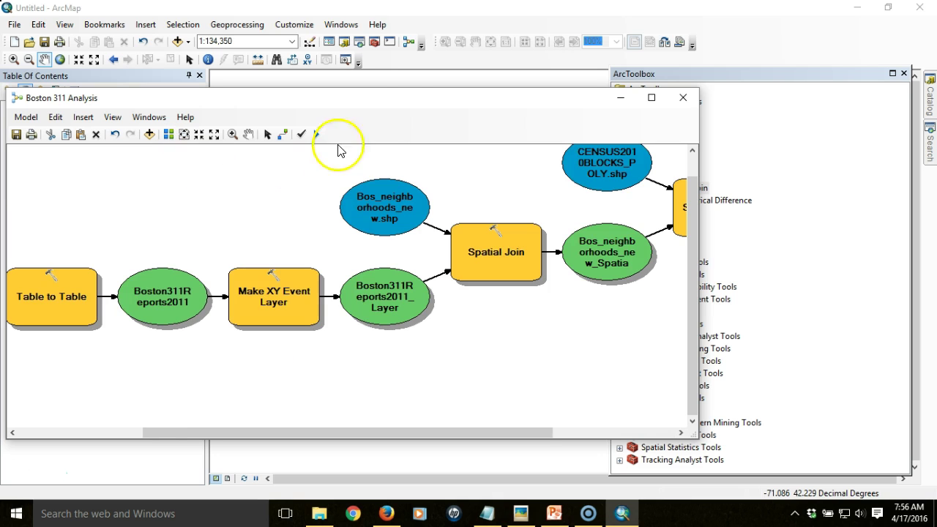
pyautogui.moveTo(694, 284); pyautogui.dragTo(694, 260)
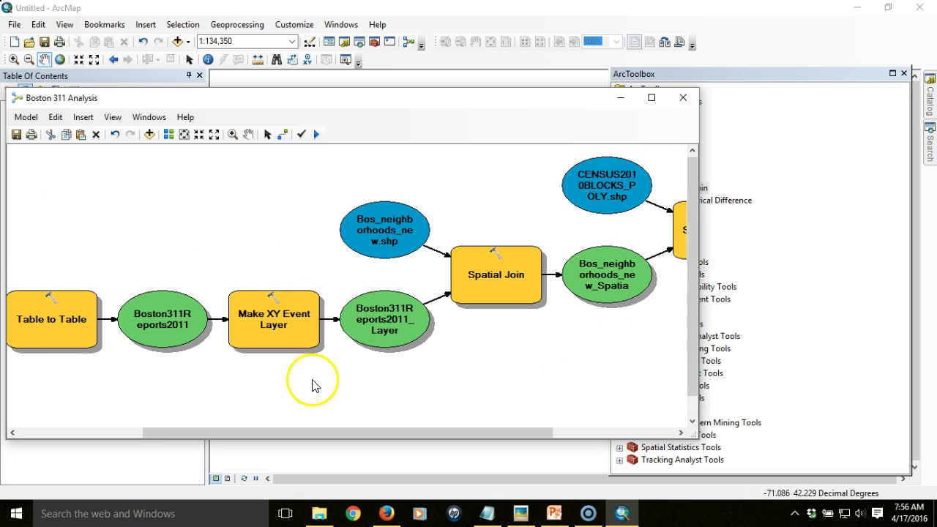
pyautogui.moveTo(335, 433); pyautogui.dragTo(492, 417)
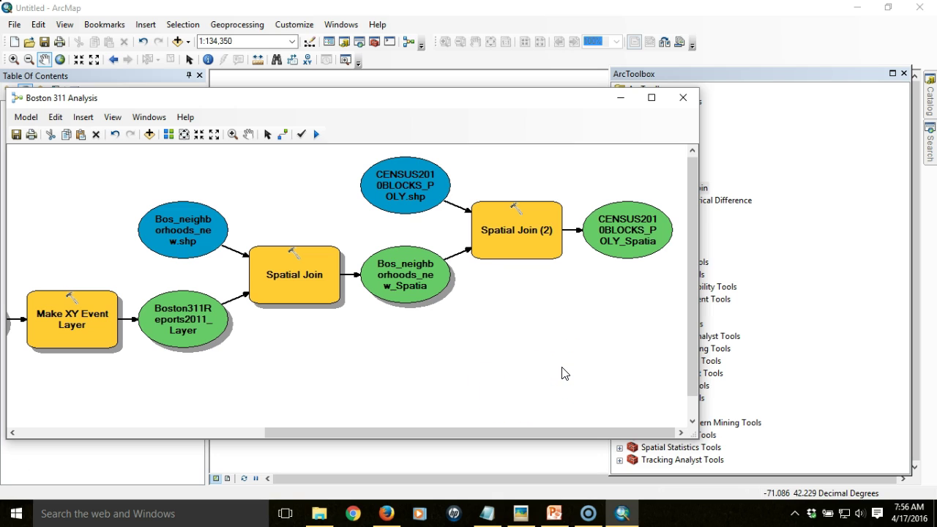
# Add the Summary Statistics tool from the Statistics toolset of Analysis Tools to the model beside CENSUS2010BLOCKS_POLY_Spatia
pyautogui.click(681, 433)
pyautogui.click(683, 432)
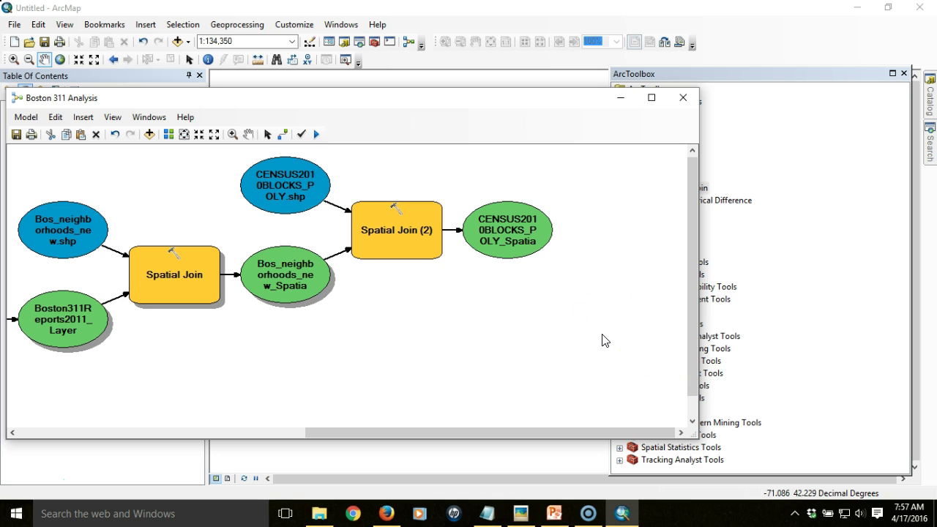
pyautogui.click(682, 433)
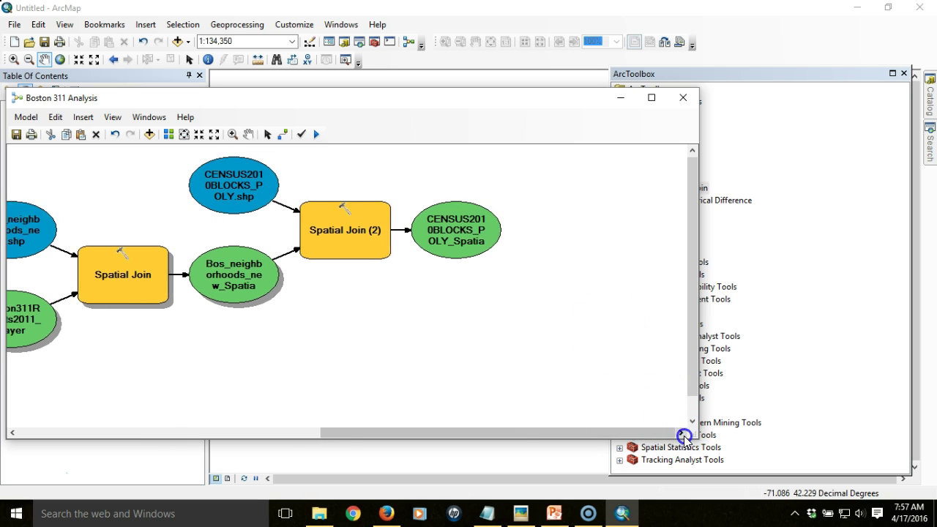
pyautogui.click(681, 433)
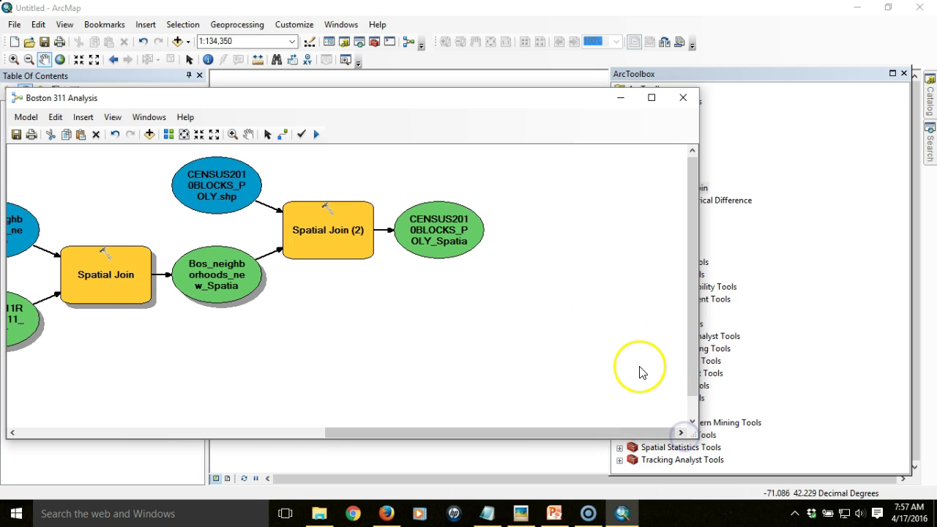
pyautogui.click(511, 263)
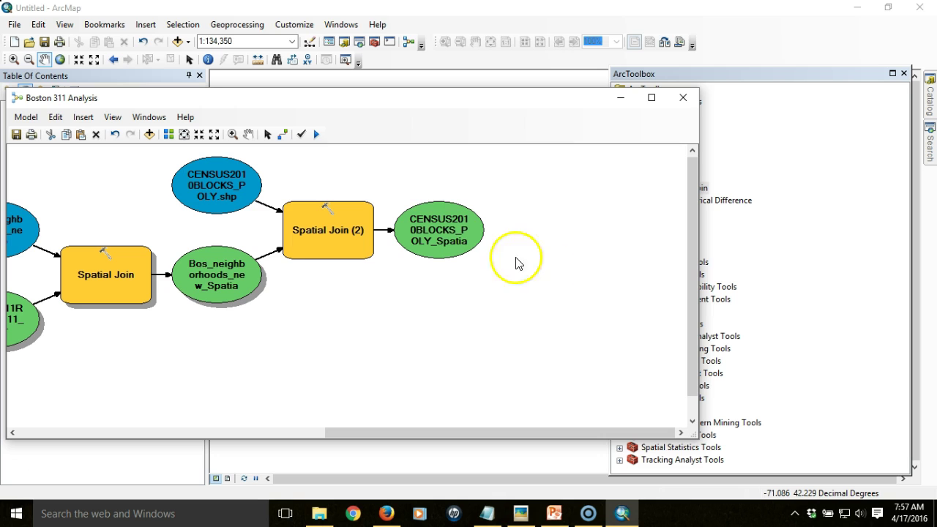
pyautogui.click(829, 79)
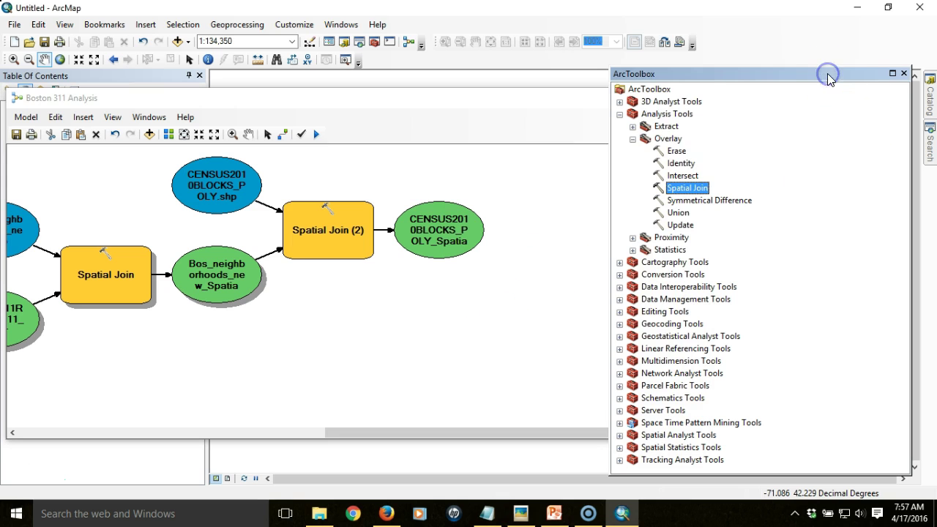
pyautogui.click(633, 139)
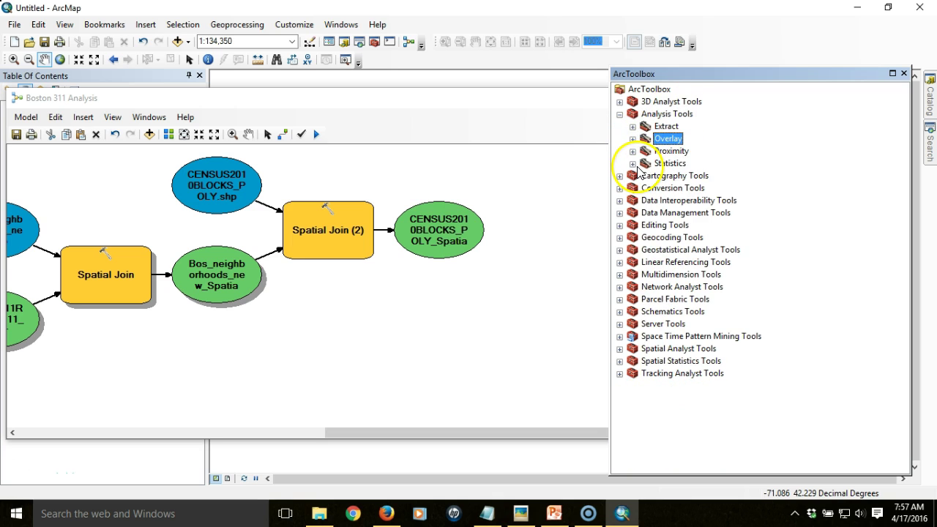
pyautogui.click(633, 165)
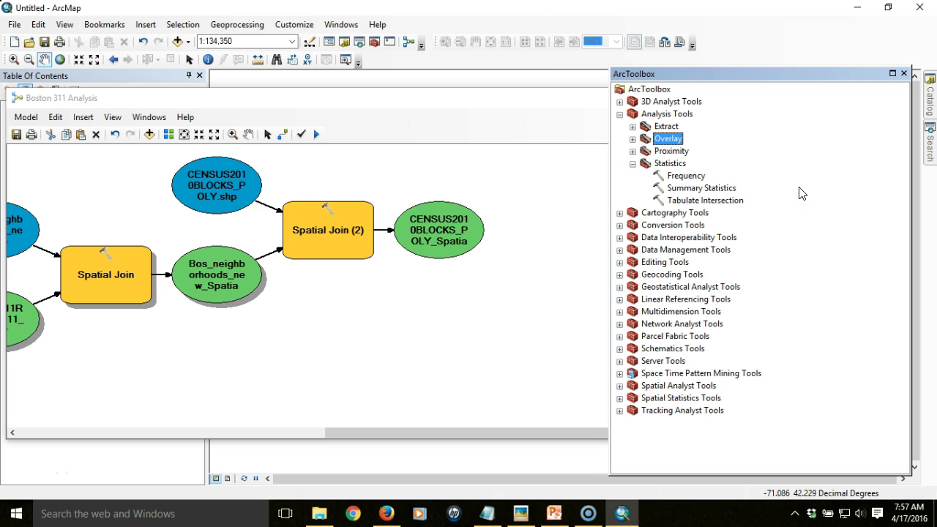
pyautogui.moveTo(722, 192); pyautogui.dragTo(505, 300)
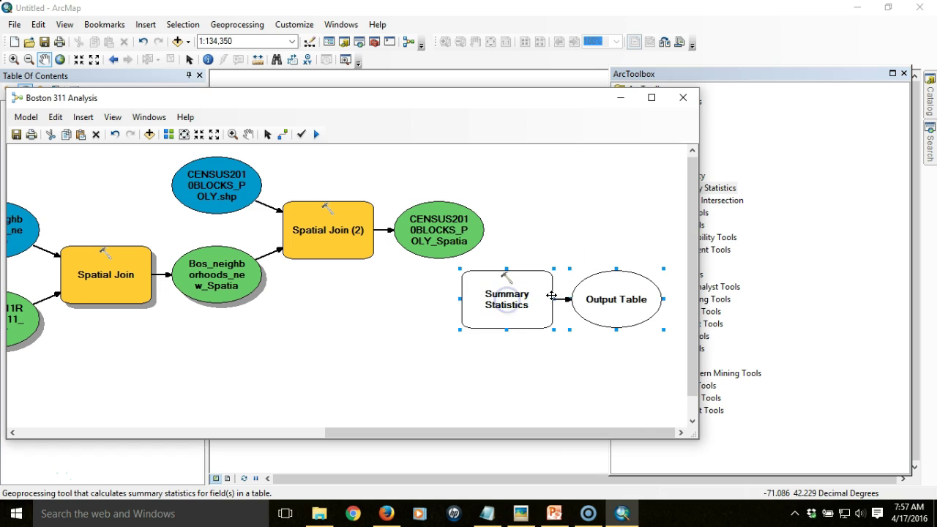
# Open the Summary Statistics tool in the model and set CENSUS2010BLOCKS_POLY_Spatia as its input table
pyautogui.moveTo(528, 299)
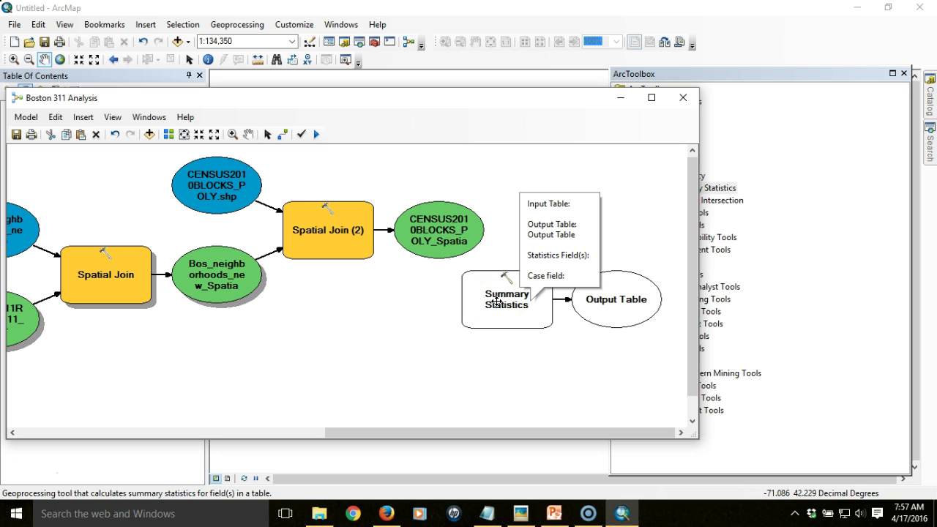
pyautogui.doubleClick(496, 301)
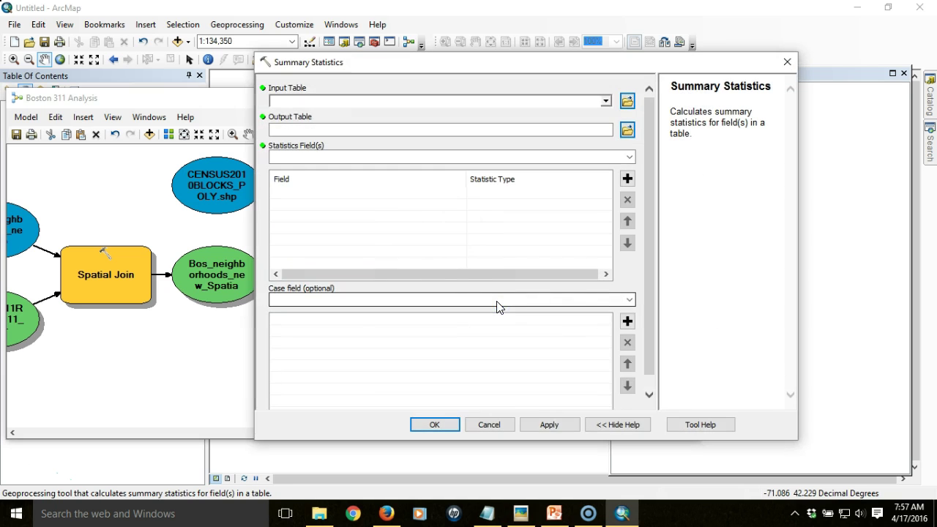
pyautogui.click(606, 101)
pyautogui.click(565, 73)
pyautogui.moveTo(565, 73); pyautogui.dragTo(696, 330)
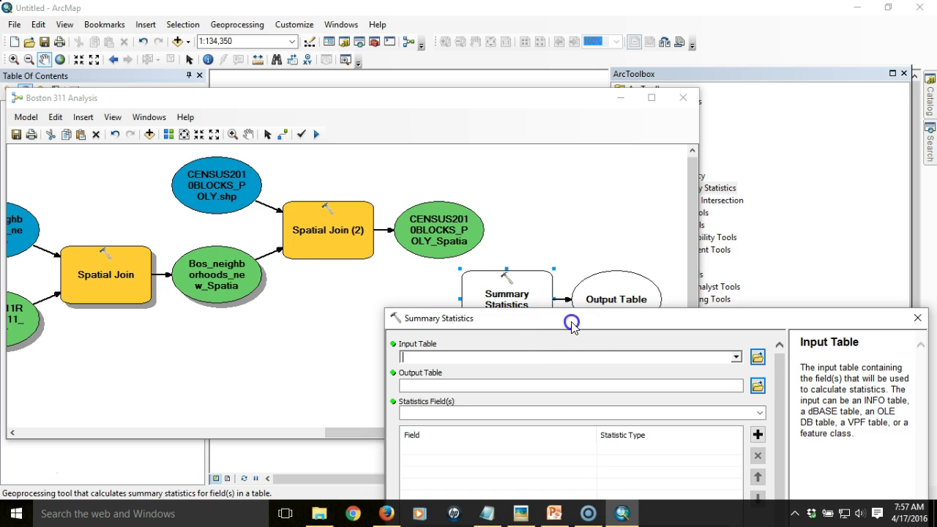
pyautogui.moveTo(571, 323); pyautogui.dragTo(557, 166)
pyautogui.click(722, 200)
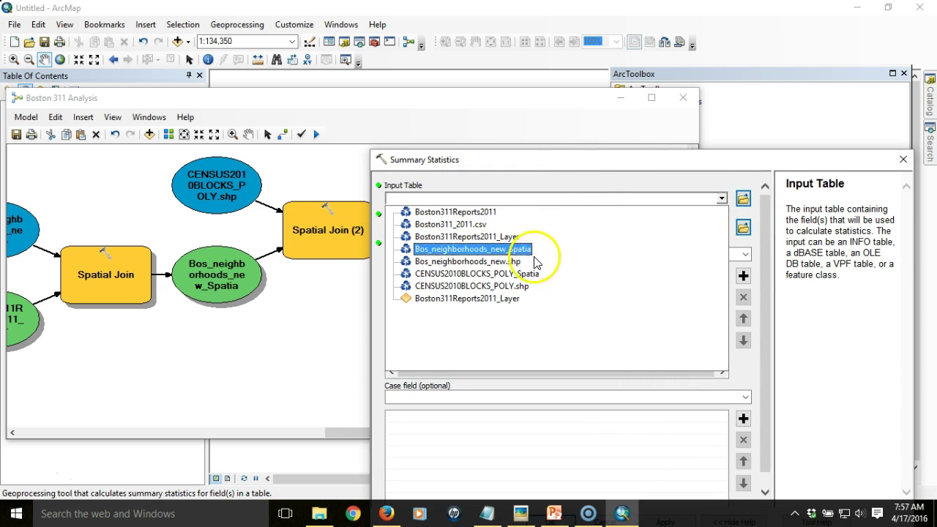
pyautogui.click(525, 274)
pyautogui.moveTo(524, 168); pyautogui.dragTo(494, 66)
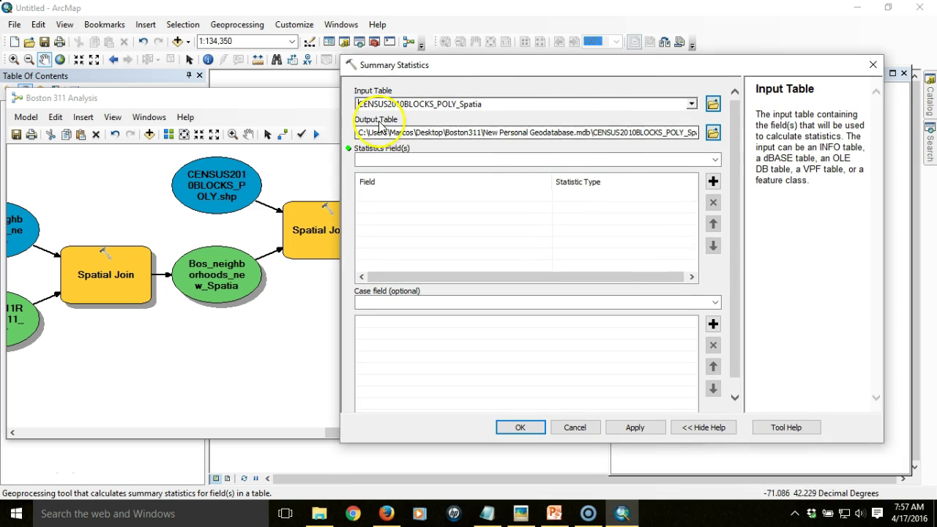
pyautogui.click(578, 69)
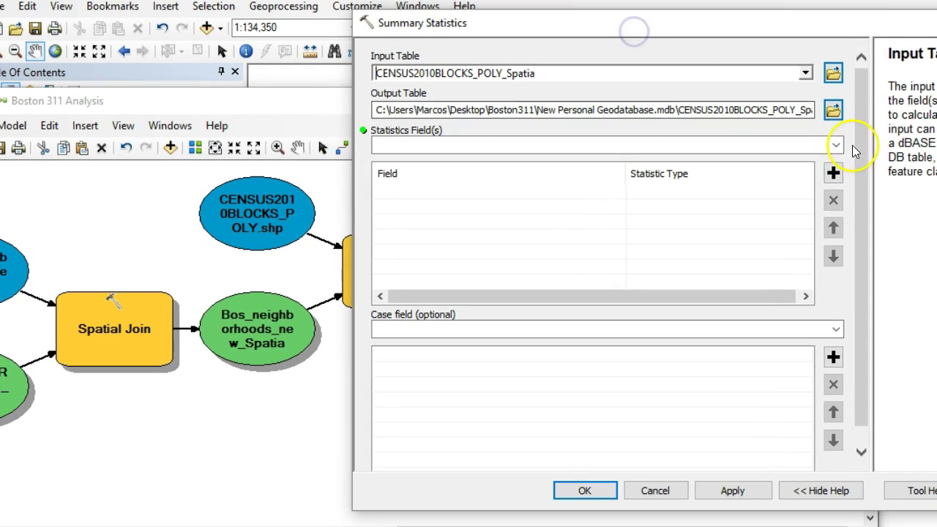
# Add POP100_RE as a statistics field in Summary Statistics with the statistic type SUM
pyautogui.click(804, 143)
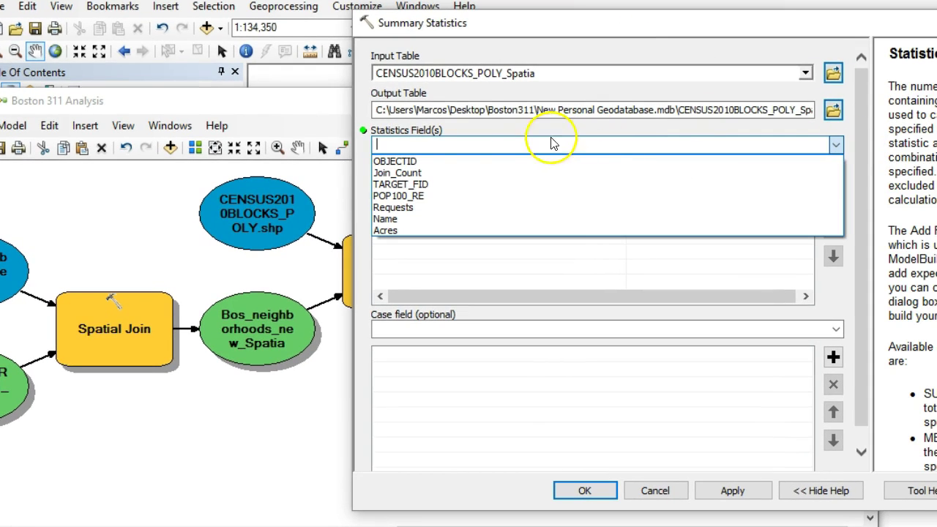
pyautogui.click(418, 195)
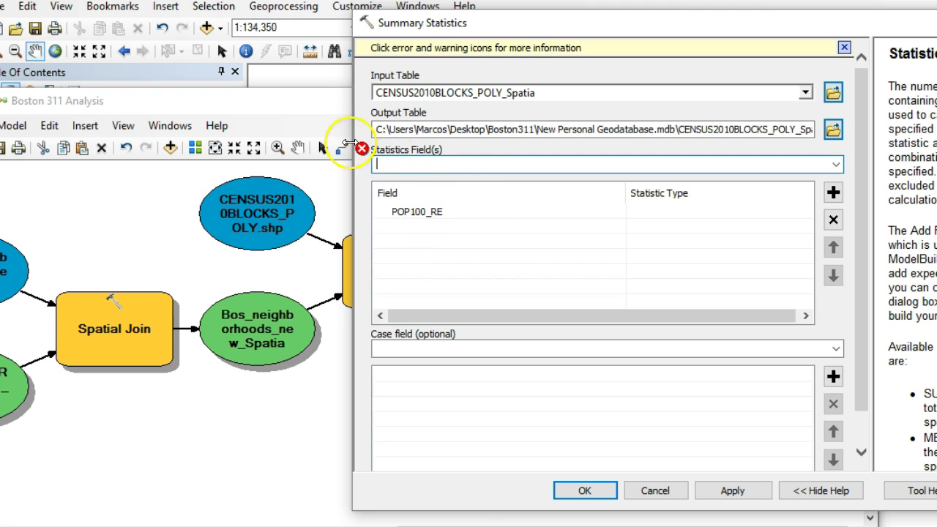
pyautogui.click(690, 212)
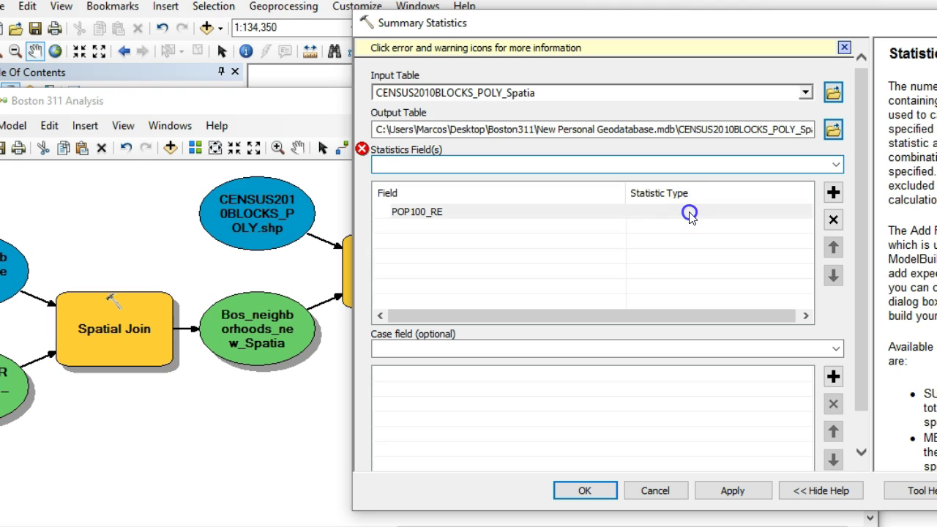
pyautogui.click(806, 214)
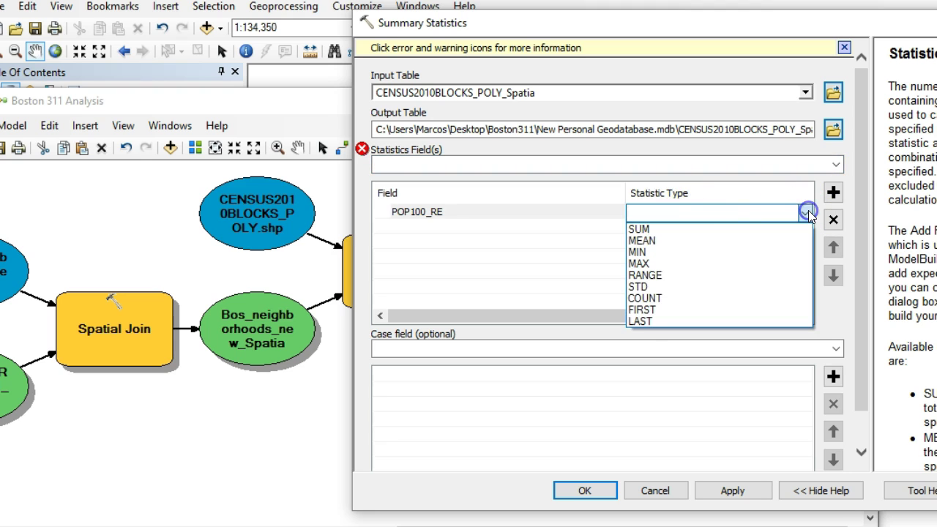
pyautogui.click(684, 231)
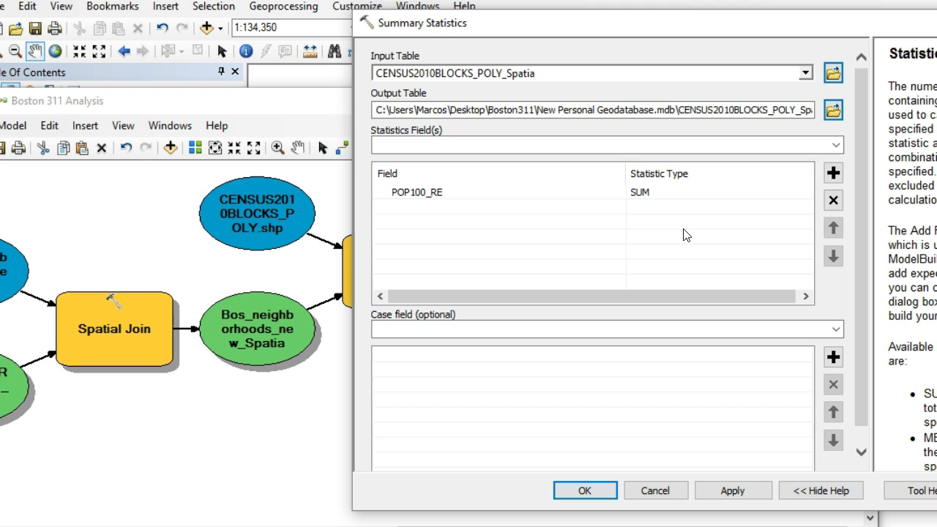
# Add Requests as a second statistics field with the statistic type FIRST
pyautogui.click(835, 145)
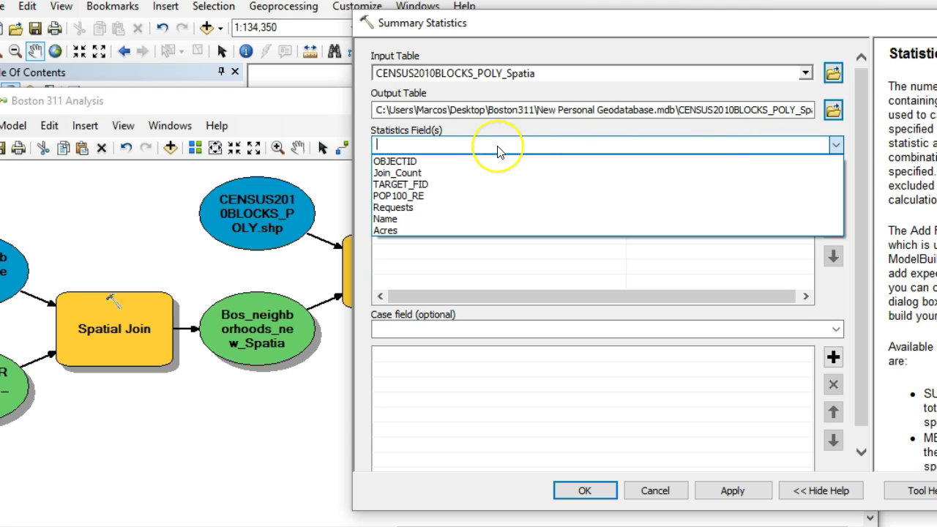
pyautogui.click(413, 208)
pyautogui.click(656, 208)
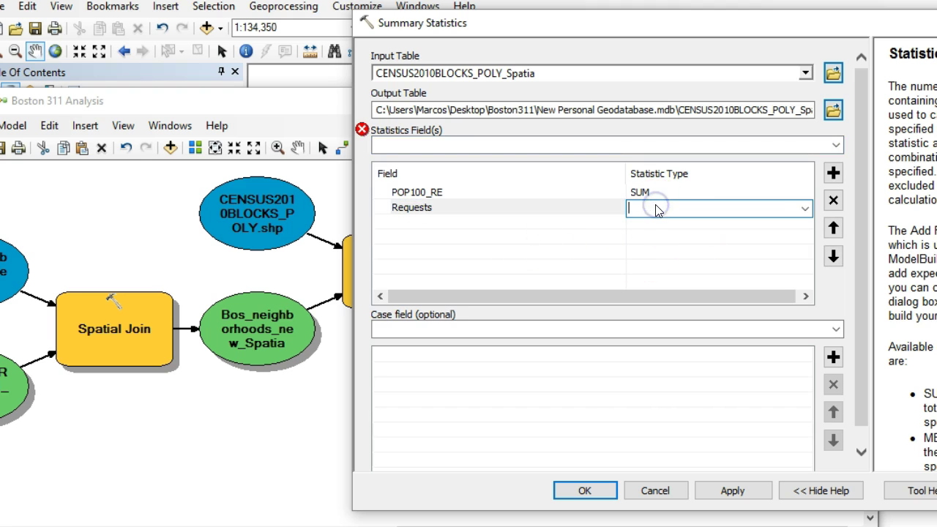
pyautogui.click(806, 211)
pyautogui.click(800, 212)
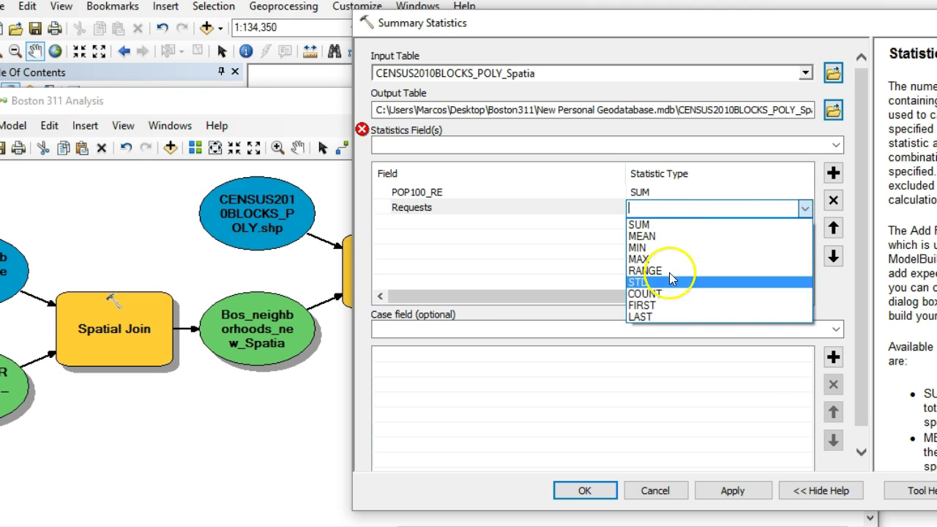
pyautogui.click(655, 305)
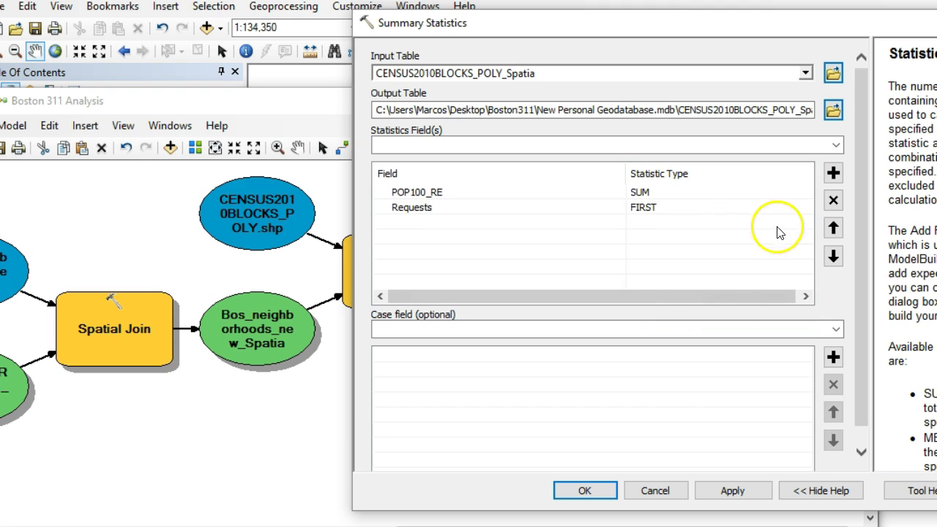
# Add Acres as a third statistics field with the statistic type FIRST
pyautogui.click(836, 145)
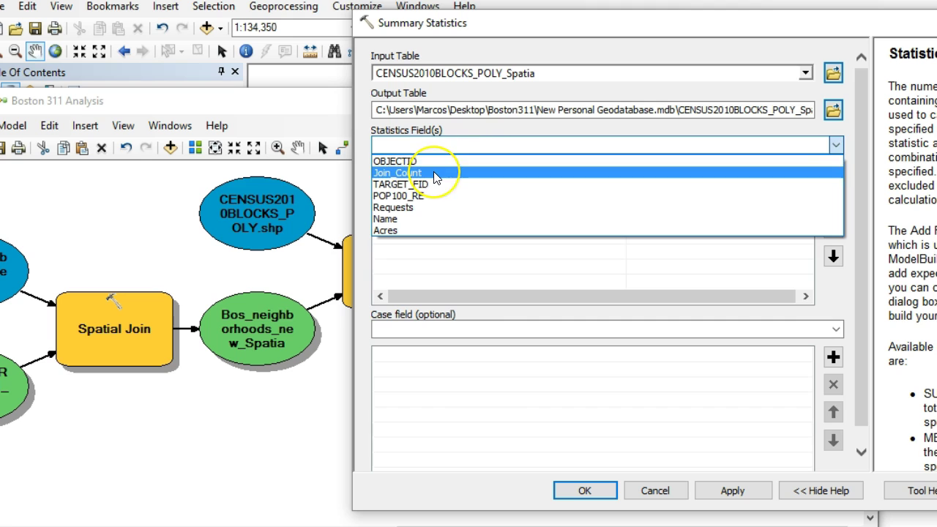
pyautogui.click(387, 231)
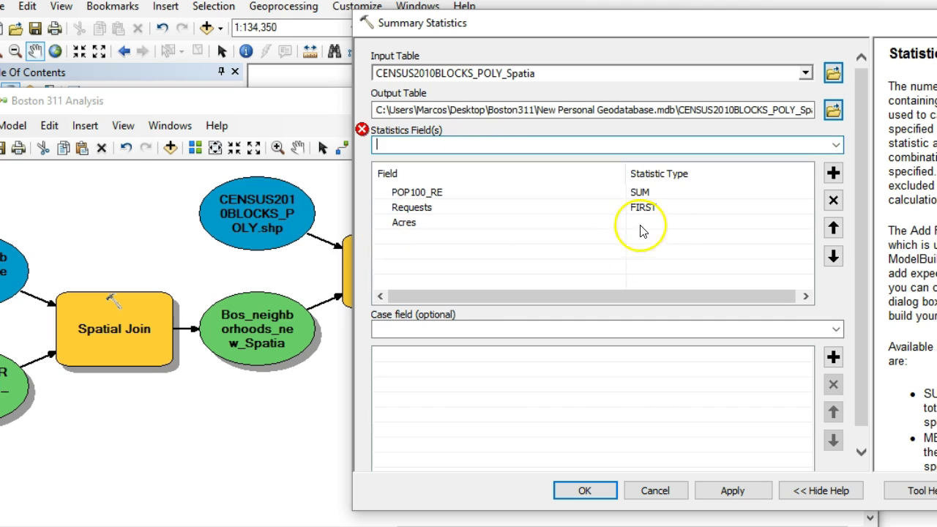
pyautogui.click(645, 222)
pyautogui.click(805, 224)
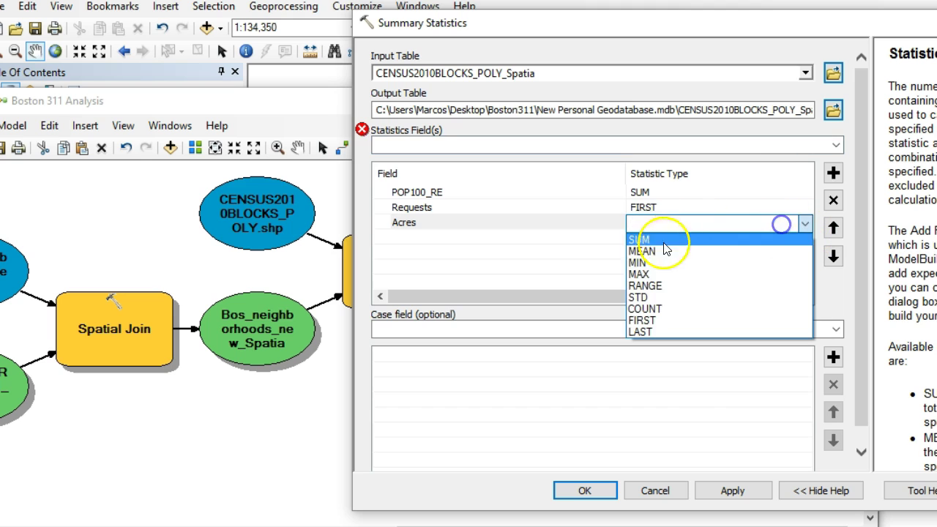
pyautogui.click(653, 320)
# Set Name as the case field of Summary Statistics and accept the tool settings
pyautogui.click(836, 329)
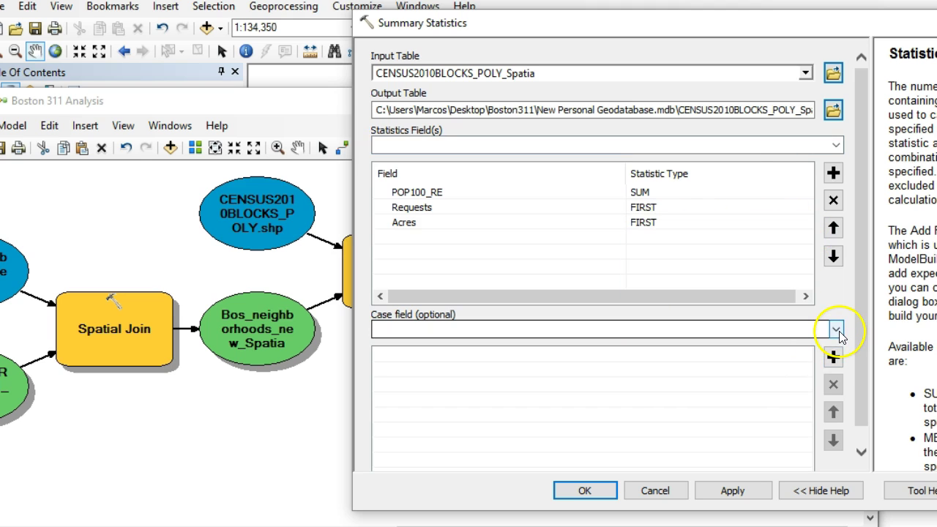
pyautogui.scroll(-1, 867, 286)
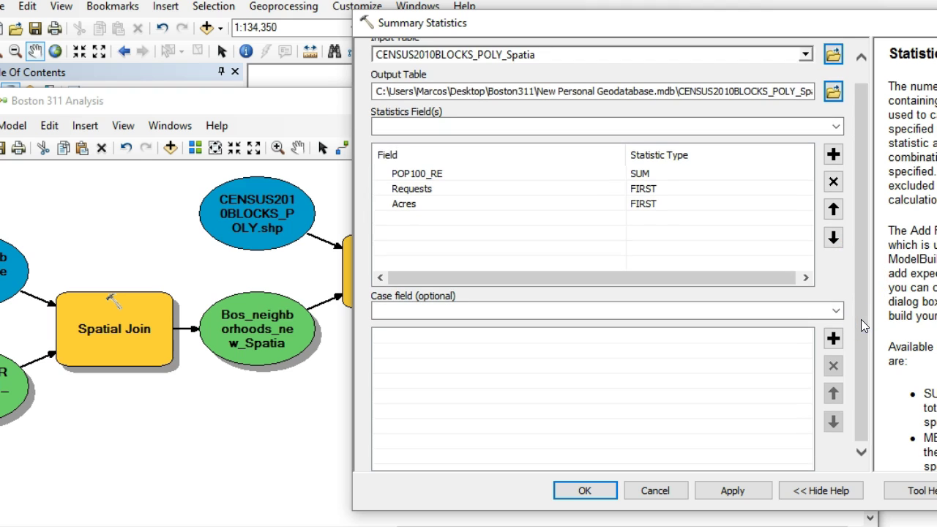
pyautogui.click(839, 309)
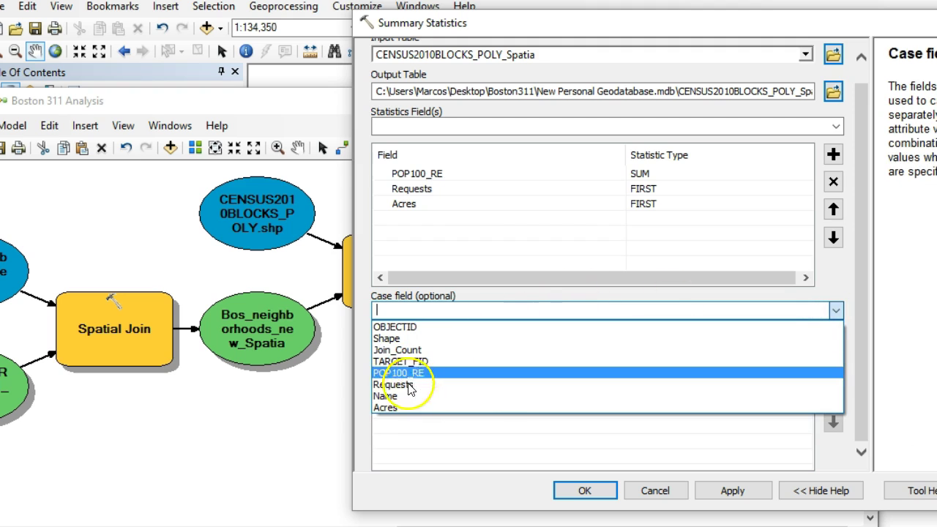
pyautogui.click(399, 396)
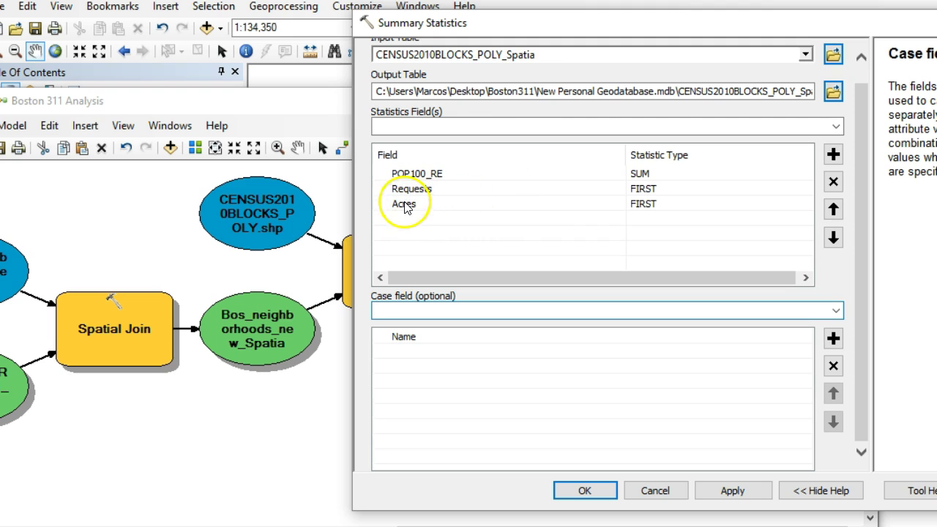
pyautogui.moveTo(860, 262); pyautogui.dragTo(860, 248)
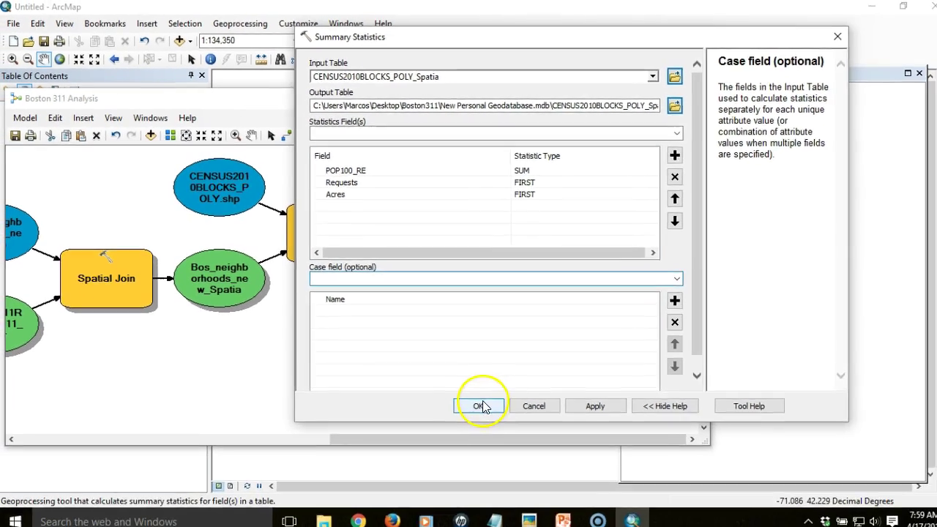
pyautogui.click(558, 468)
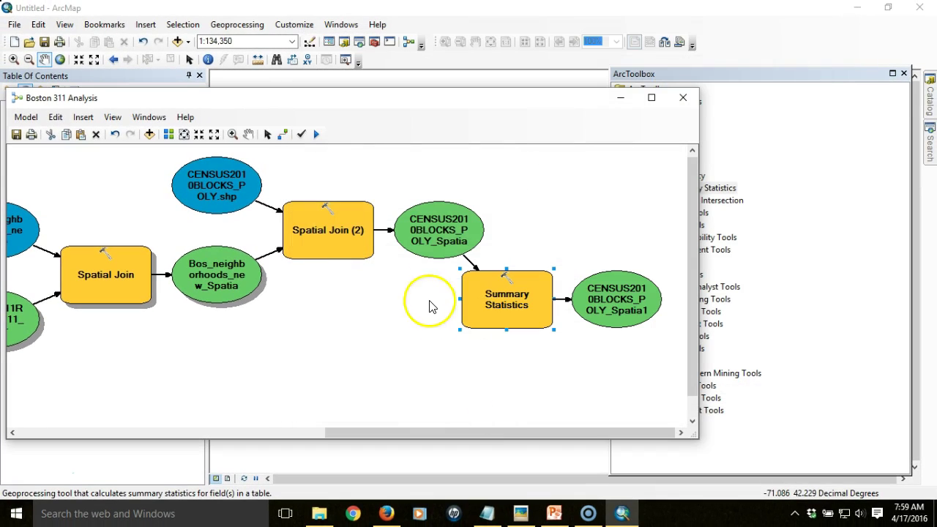
pyautogui.click(506, 433)
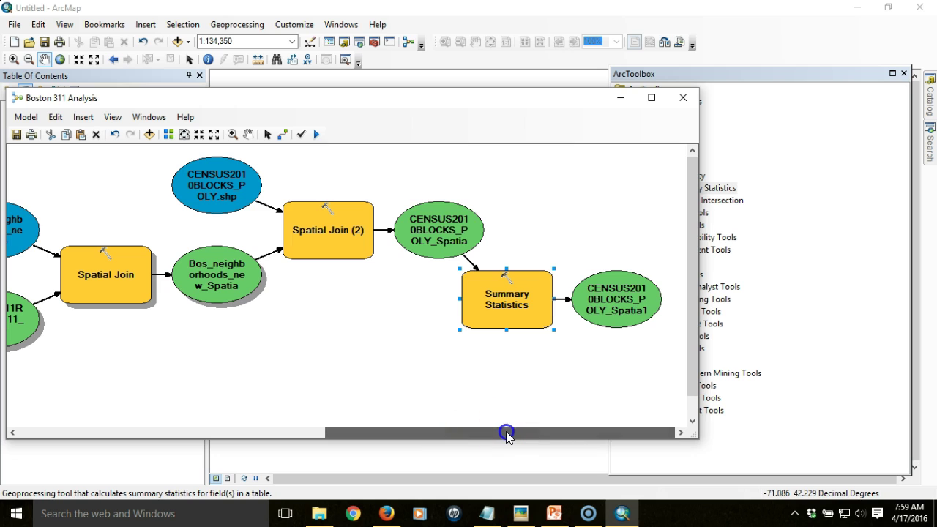
pyautogui.click(557, 387)
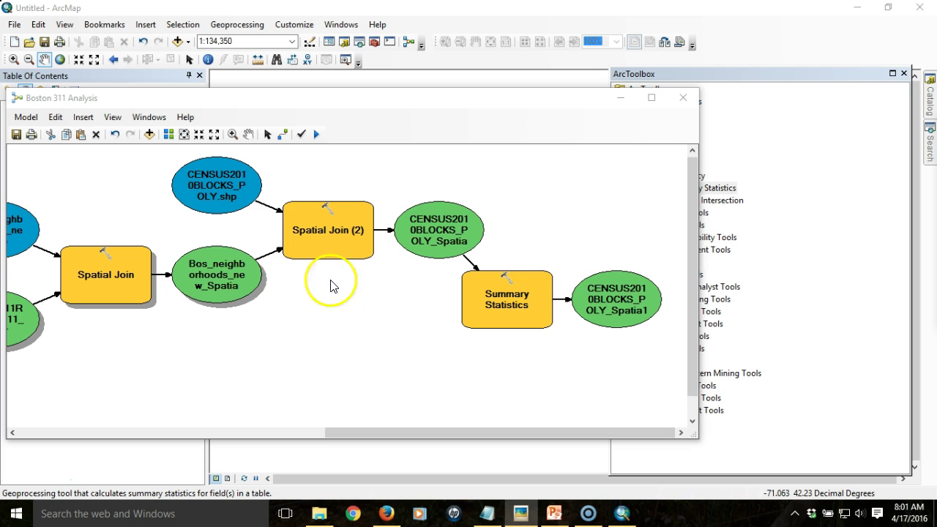
# Add the Join Field tool from the Joins toolset of Data Management Tools to the model below Summary Statistics
pyautogui.click(769, 76)
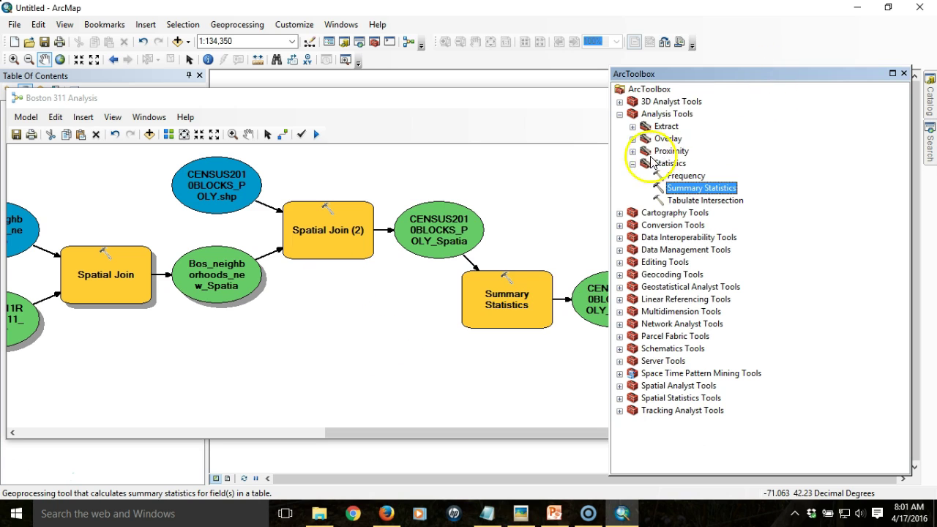
pyautogui.click(619, 115)
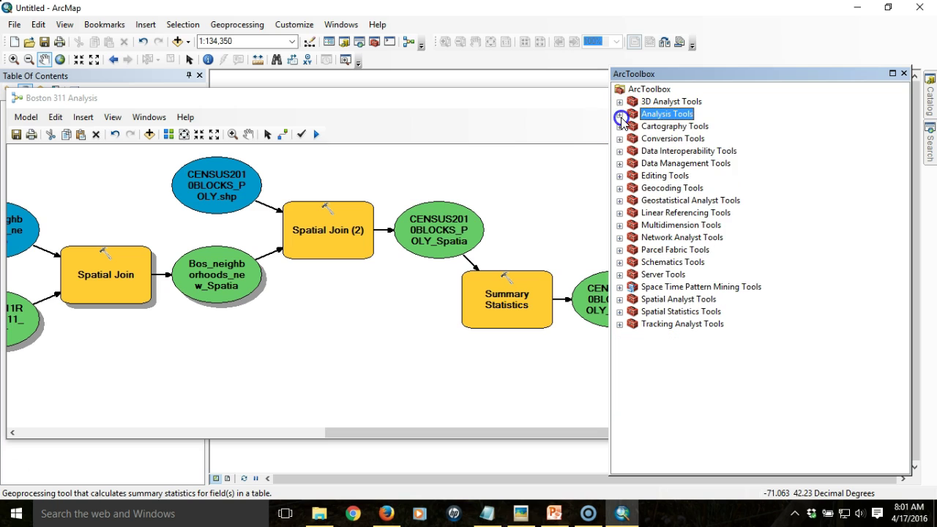
pyautogui.click(619, 164)
pyautogui.click(633, 300)
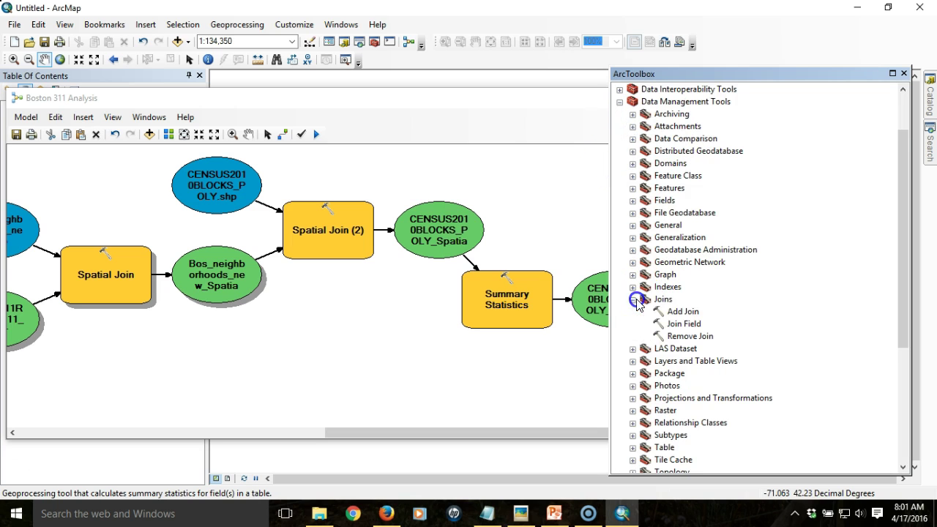
pyautogui.click(680, 324)
pyautogui.doubleClick(688, 327)
pyautogui.moveTo(688, 327); pyautogui.dragTo(441, 376)
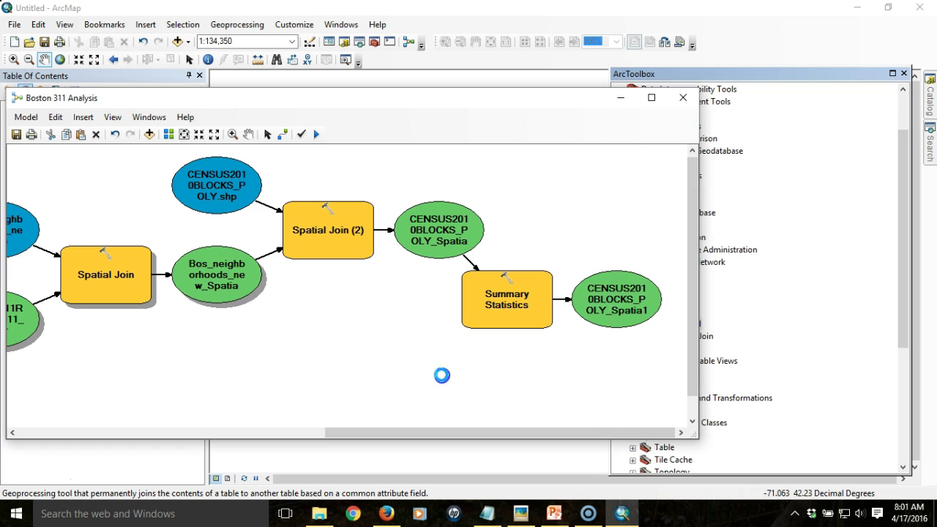
pyautogui.click(638, 353)
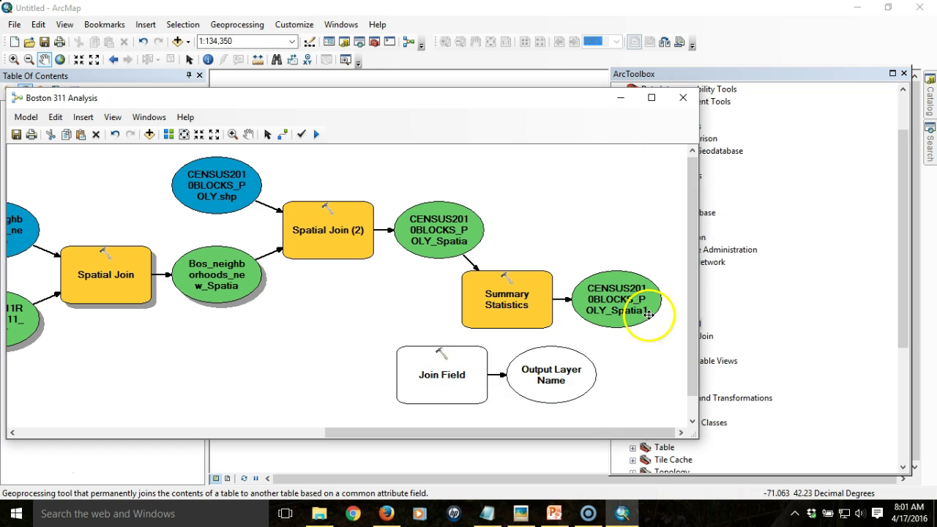
# Connect Bos_neighborhoods_new_Spatia to the Join Field tool as its Input Table
pyautogui.click(445, 375)
pyautogui.moveTo(432, 361); pyautogui.dragTo(450, 359)
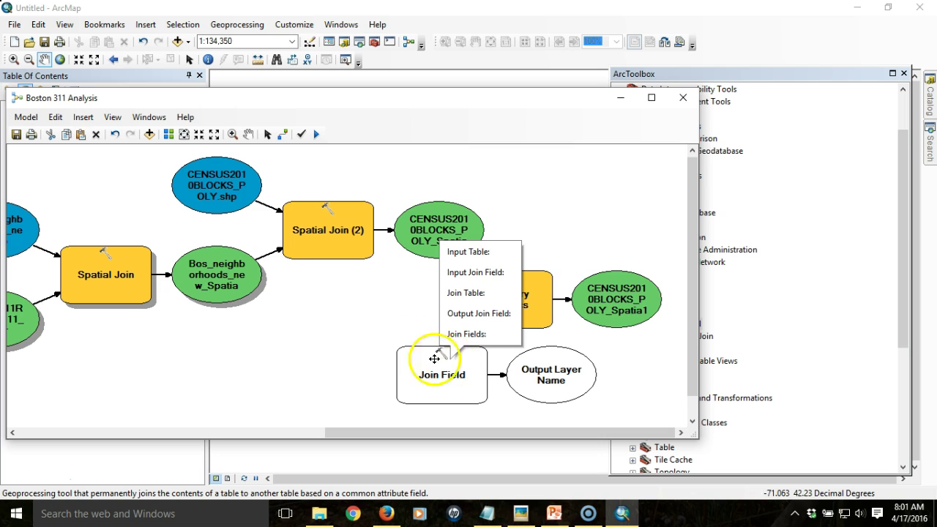
pyautogui.click(283, 135)
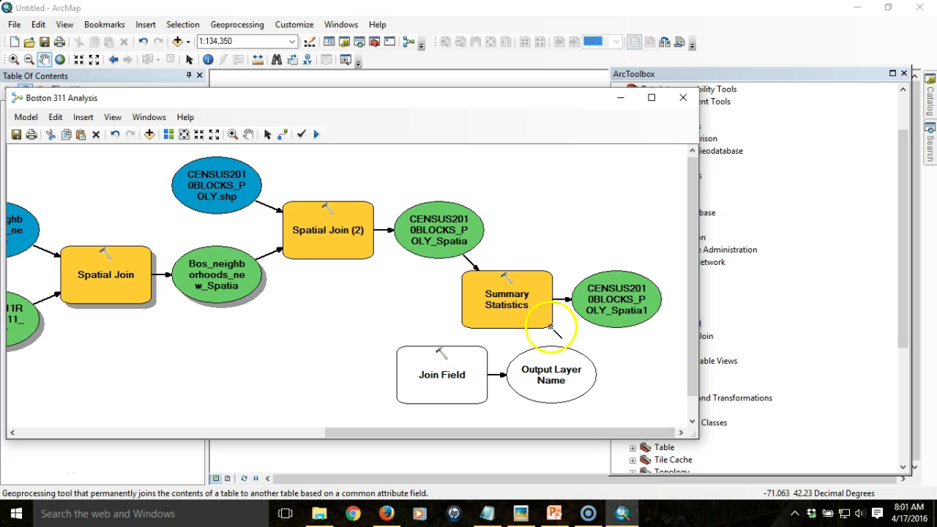
pyautogui.click(247, 283)
pyautogui.click(413, 363)
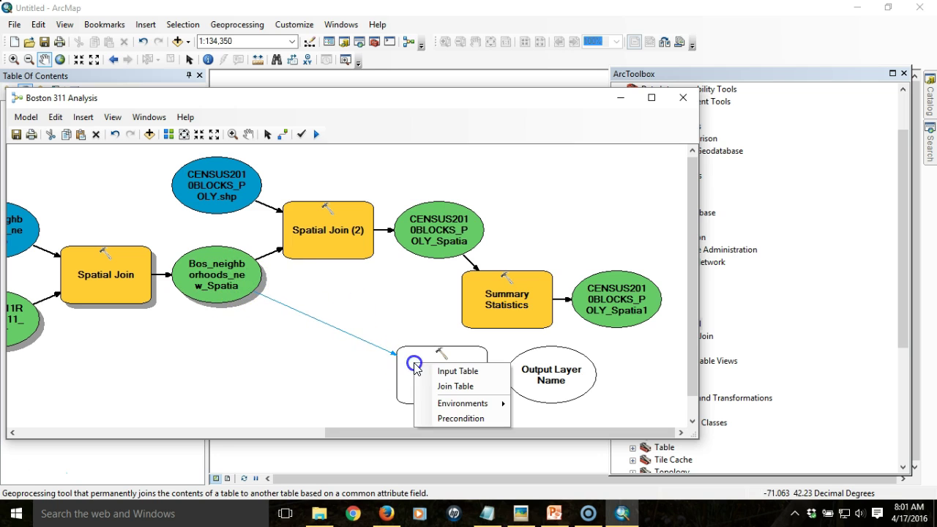
pyautogui.click(477, 373)
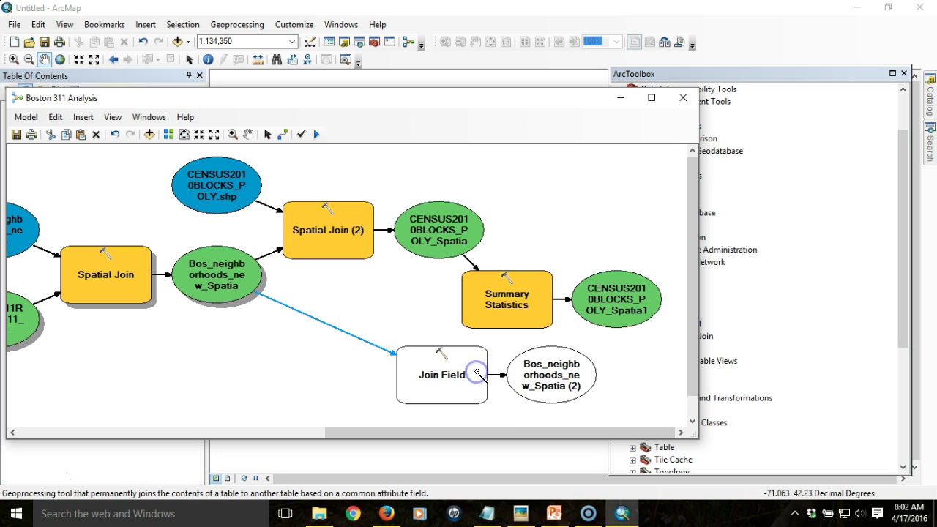
# Connect the Summary Statistics output CENSUS2010BLOCKS_POLY_Spatia1 to Join Field as its Join Table
pyautogui.click(591, 306)
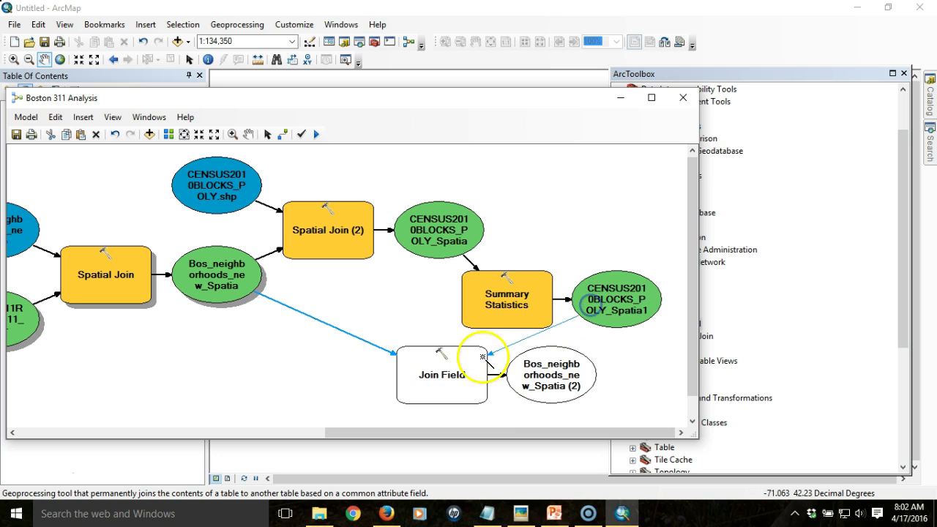
pyautogui.click(473, 366)
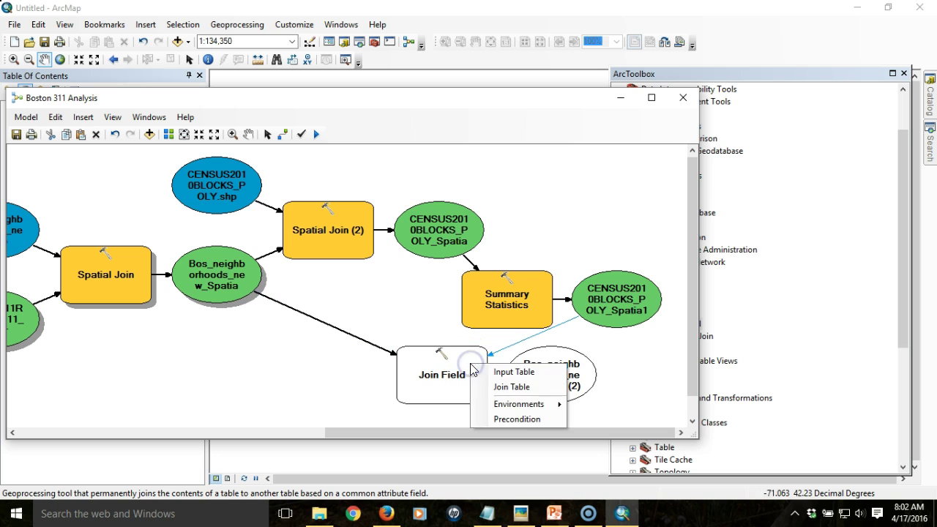
pyautogui.click(505, 387)
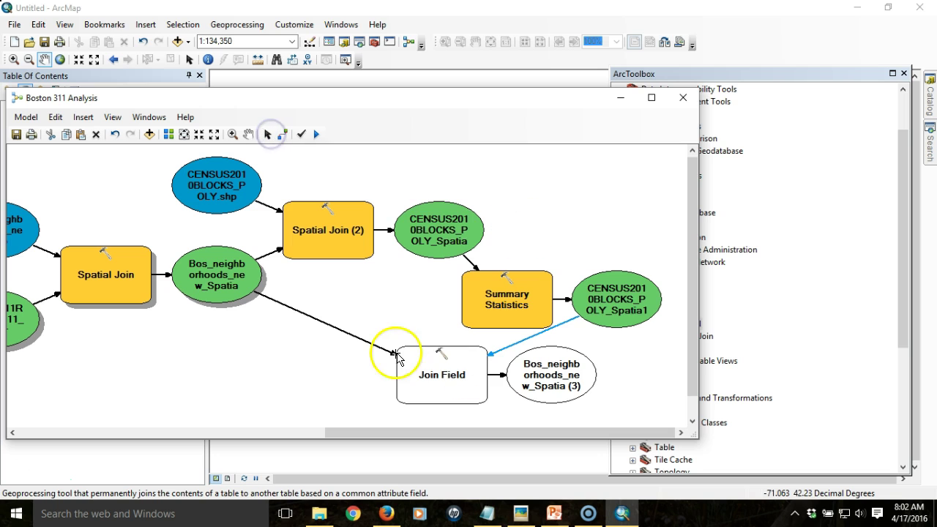
# Open the Join Field tool in the model and set its Input Join Field to Name
pyautogui.click(458, 369)
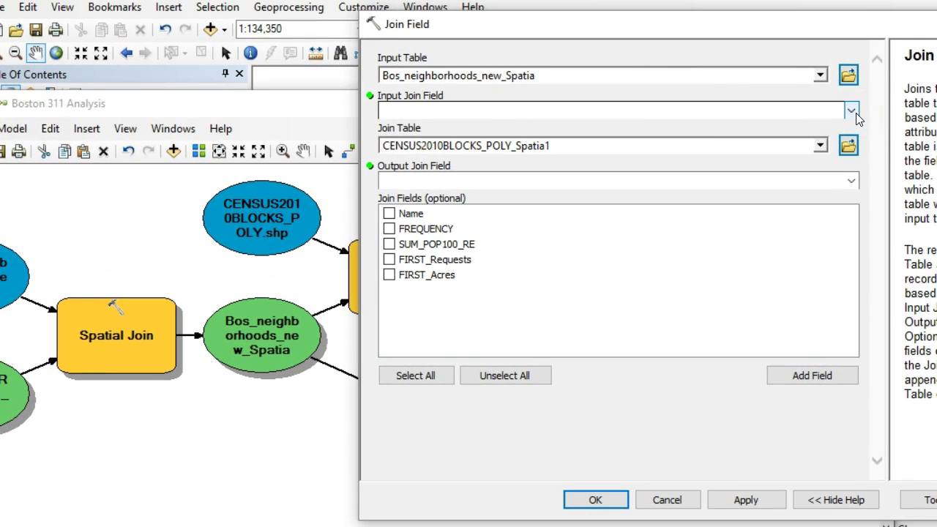
pyautogui.click(852, 111)
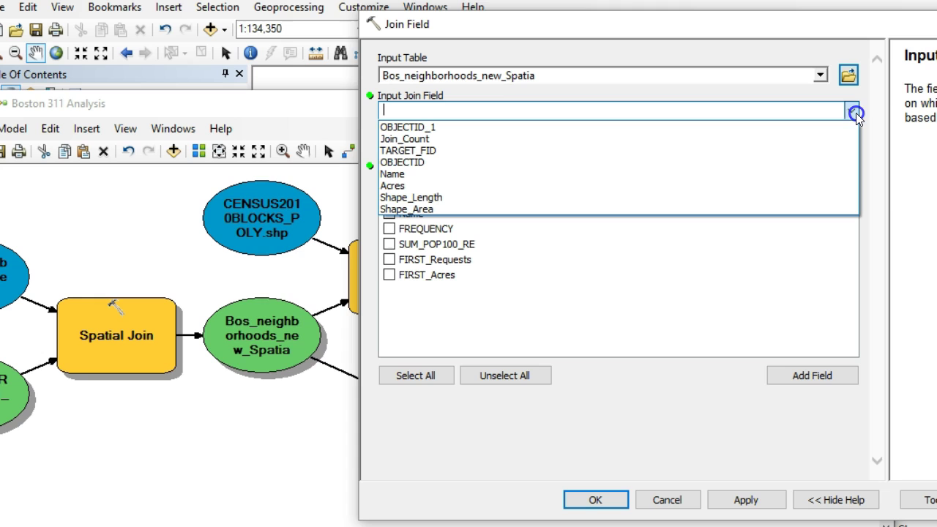
pyautogui.click(410, 175)
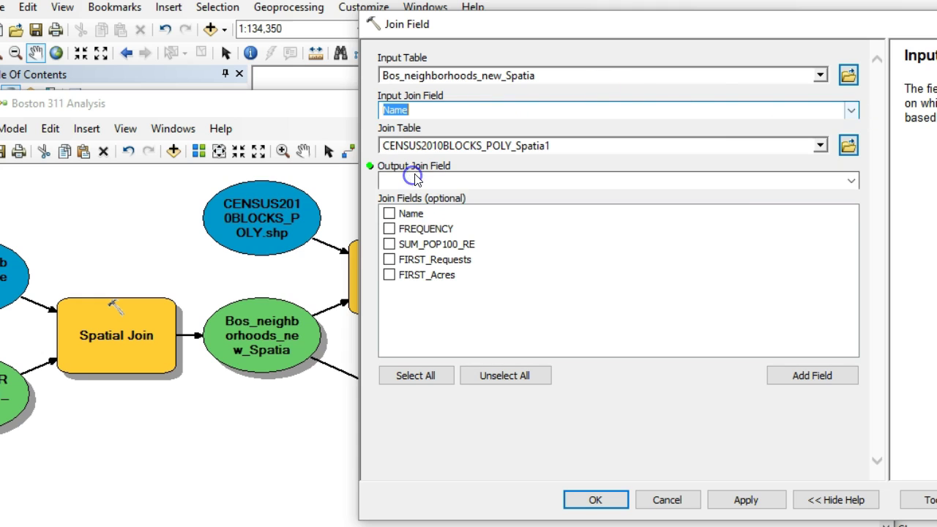
# Set Join Field's Output Join Field to Name and include SUM_POP100_RE, FIRST_Requests and FIRST_Acres as the join fields
pyautogui.click(852, 181)
pyautogui.click(463, 197)
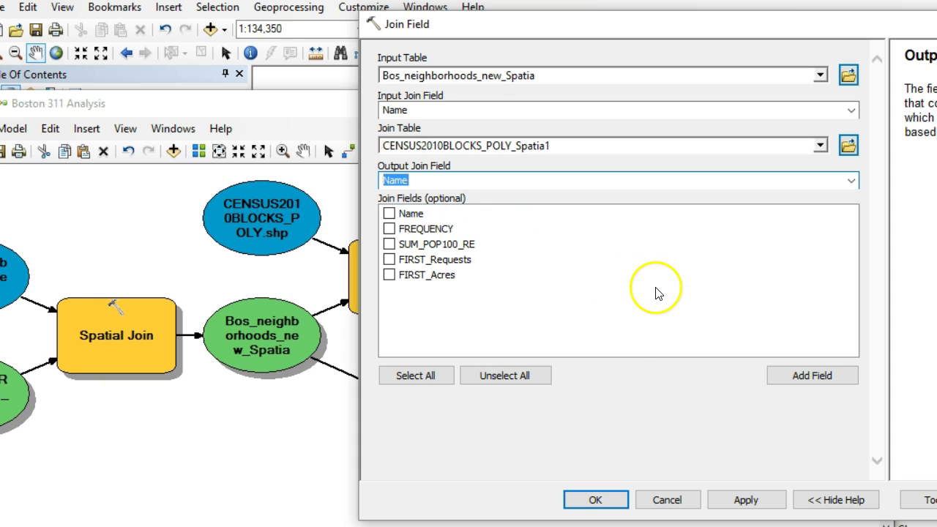
pyautogui.click(448, 263)
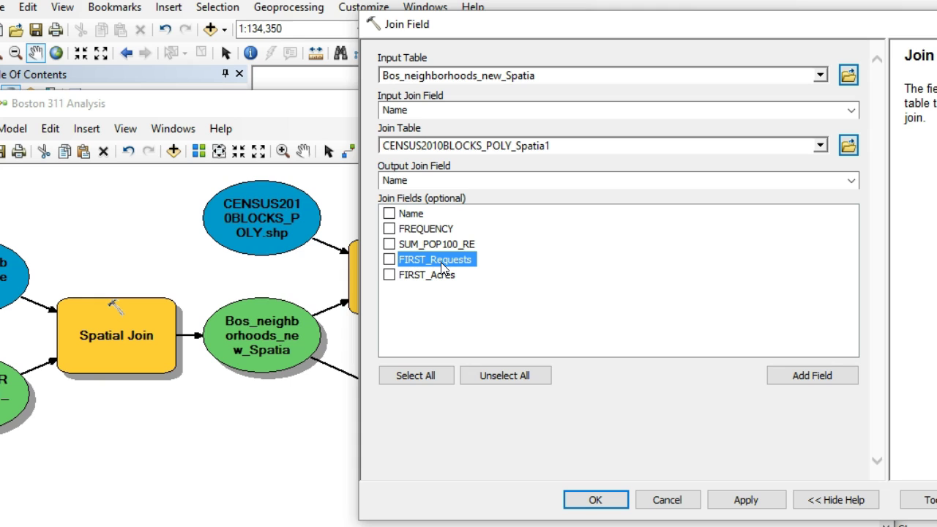
pyautogui.click(414, 262)
pyautogui.click(388, 259)
pyautogui.click(389, 275)
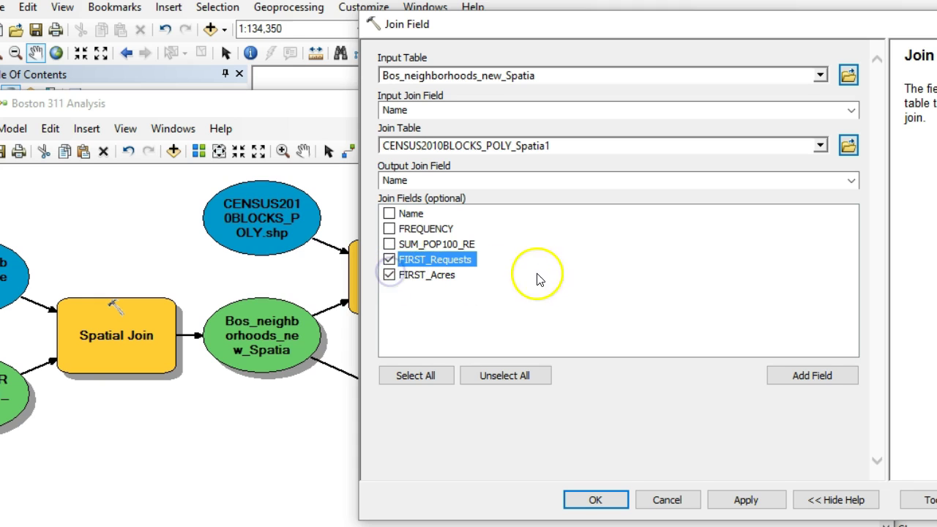
pyautogui.click(388, 244)
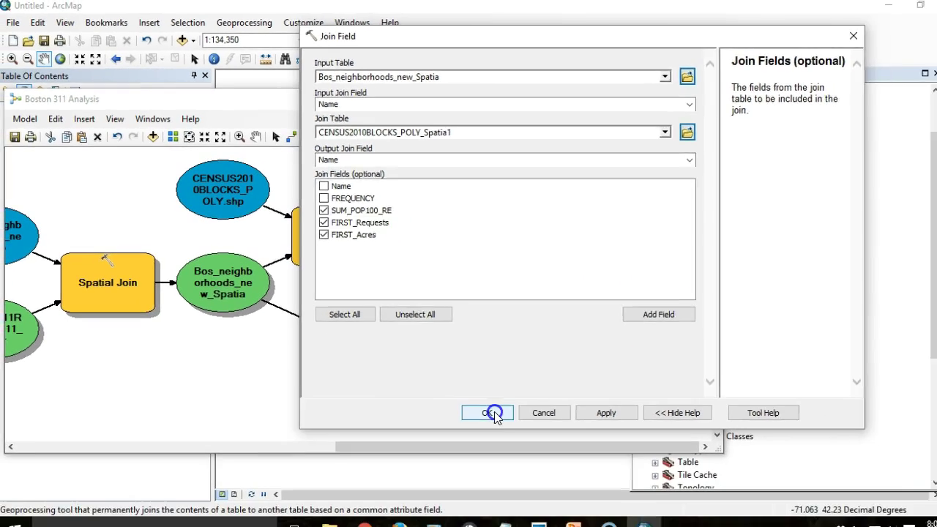
pyautogui.click(585, 487)
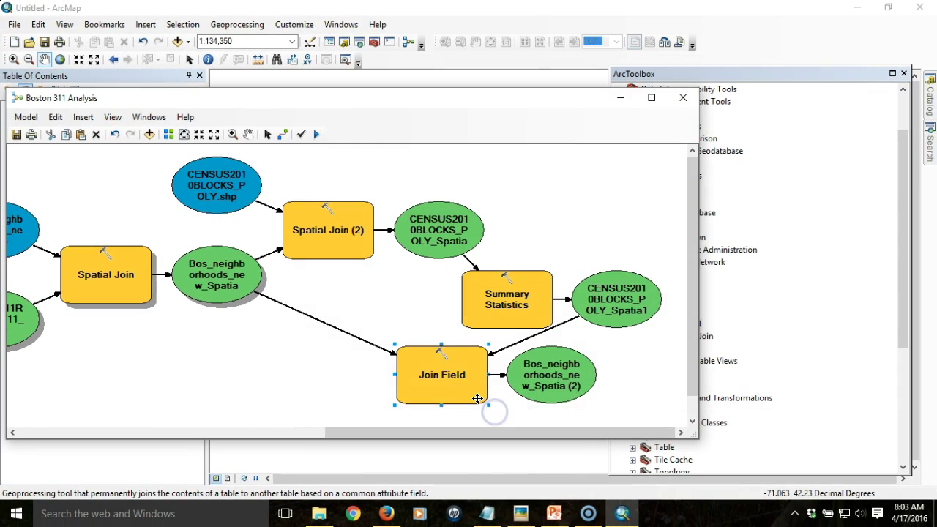
# Run the Boston 311 Analysis model and close its completed run report
pyautogui.click(605, 237)
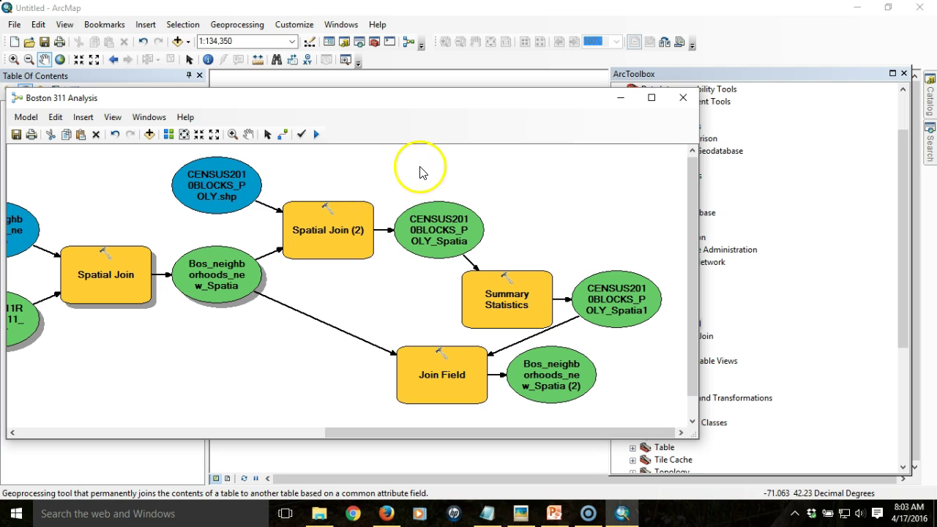
pyautogui.click(317, 135)
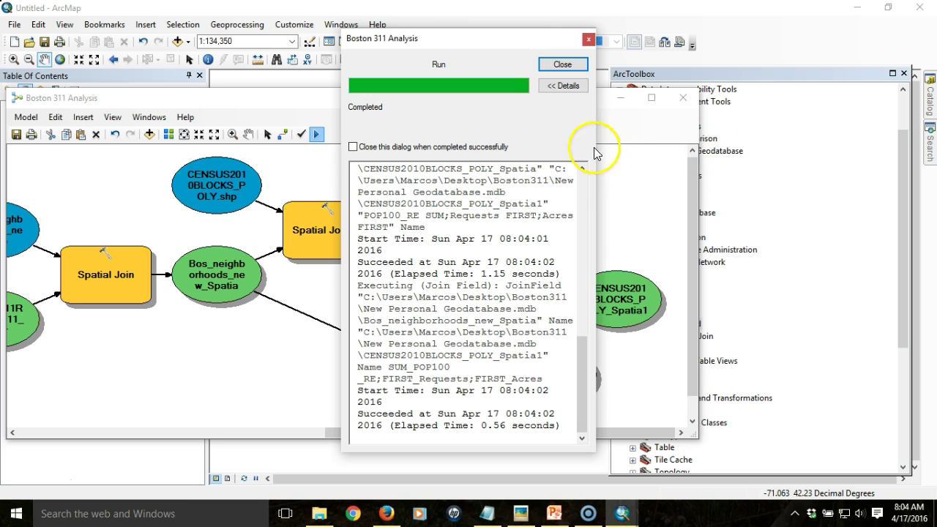
pyautogui.click(568, 66)
# Rearrange the model elements with Auto Layout, up to the Join Field output
pyautogui.moveTo(693, 198); pyautogui.dragTo(694, 220)
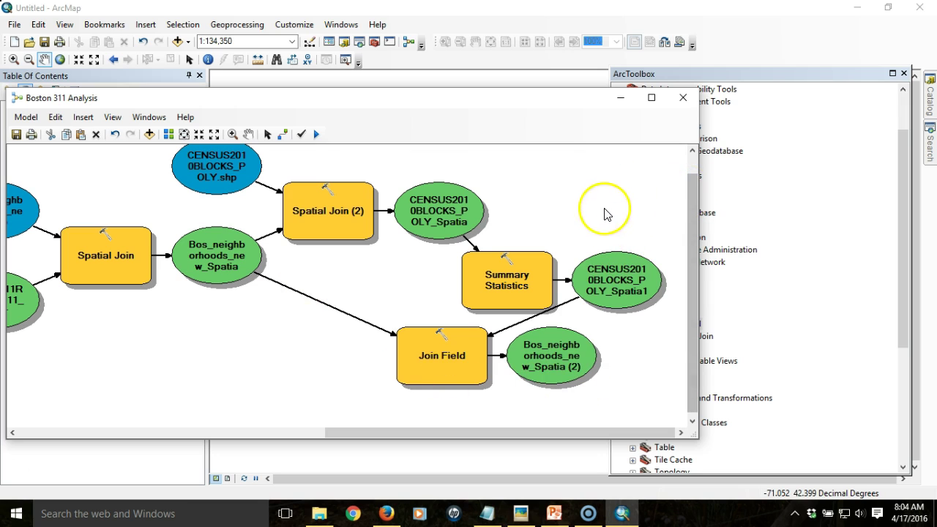
pyautogui.click(169, 134)
pyautogui.moveTo(383, 433); pyautogui.dragTo(453, 433)
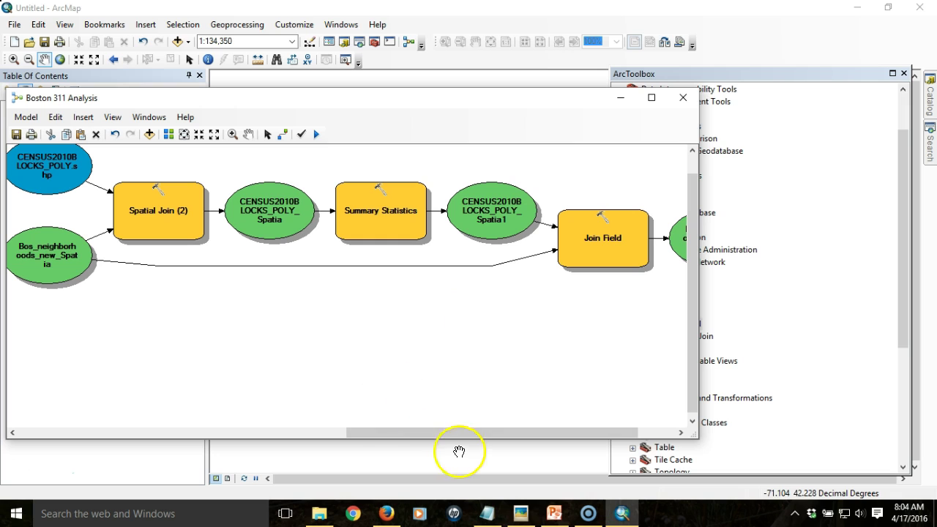
pyautogui.moveTo(447, 435); pyautogui.dragTo(520, 435)
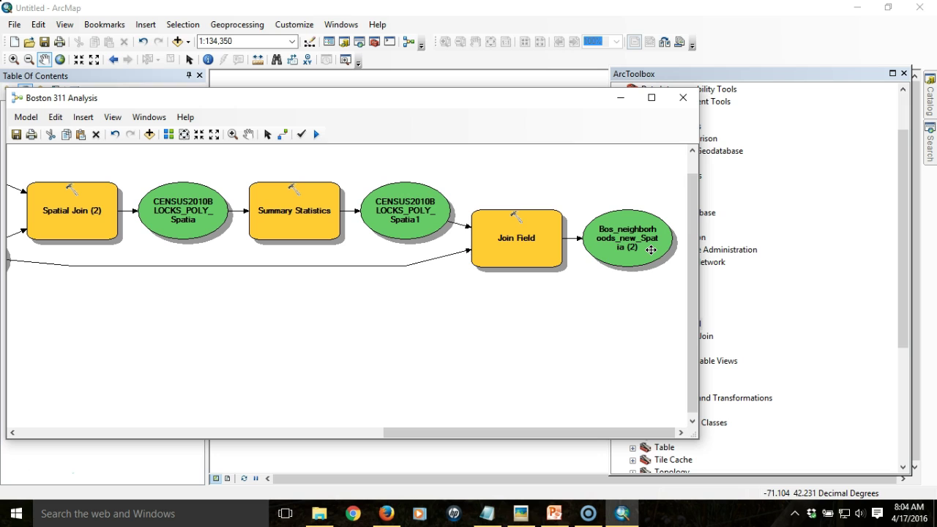
# Add the Join Field output Bos_neighborhoods_new_Spatia (2) to the map display
pyautogui.moveTo(553, 103); pyautogui.dragTo(669, 110)
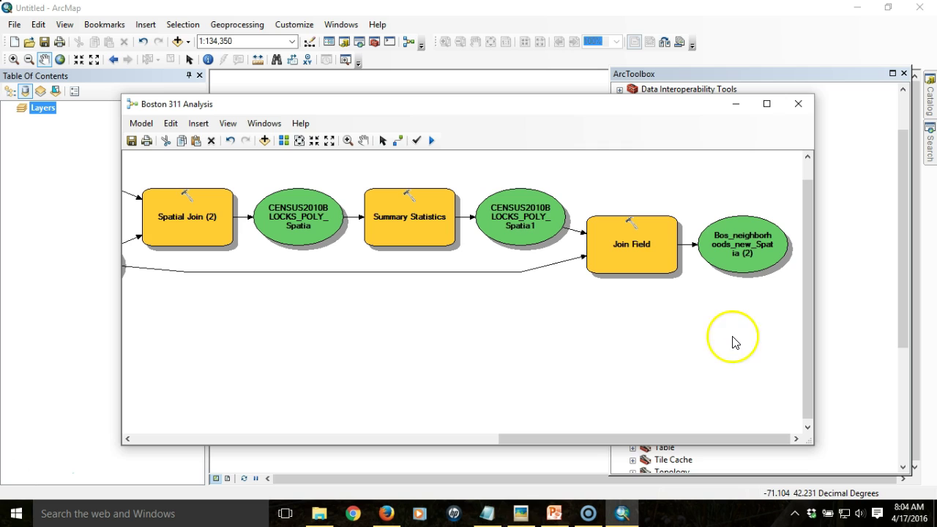
pyautogui.rightClick(746, 226)
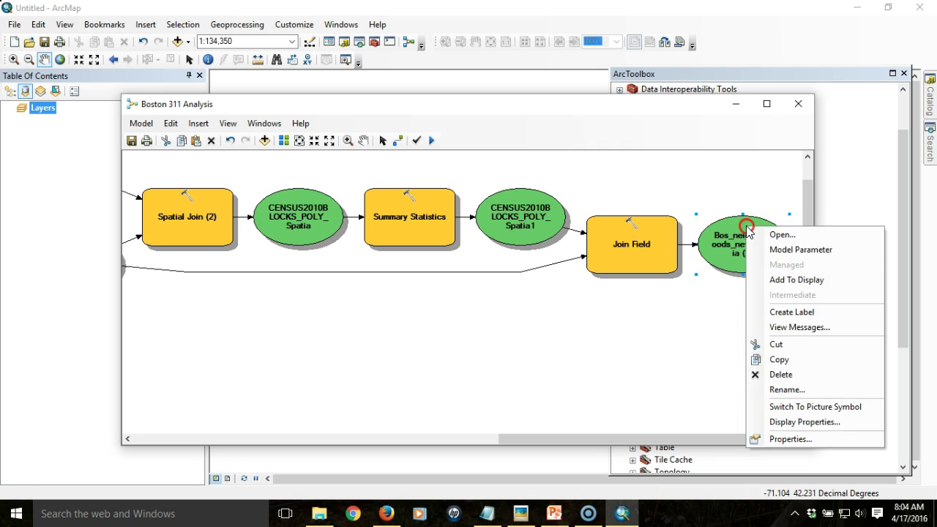
pyautogui.click(787, 279)
# Open the Bos_neighborhoods_new_Spatia layer's attribute table and examine the joined SUM_POP100_RE, FIRST_Requests and FIRST_Acres fields
pyautogui.moveTo(411, 106); pyautogui.dragTo(521, 108)
pyautogui.rightClick(147, 139)
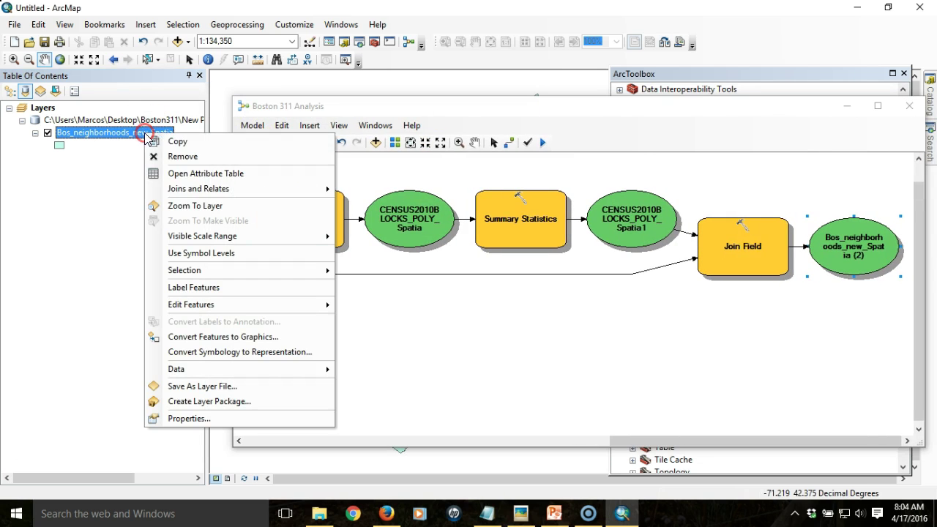
pyautogui.click(174, 174)
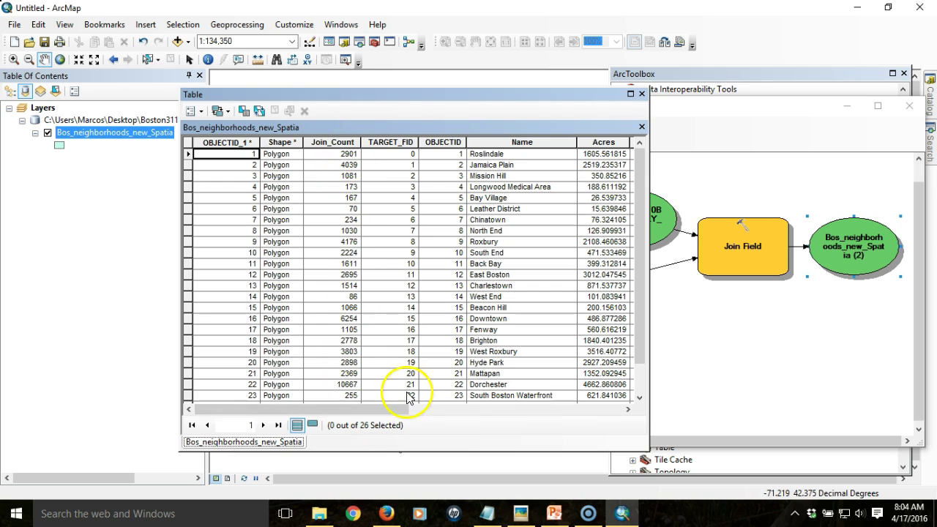
pyautogui.click(389, 408)
pyautogui.moveTo(389, 409); pyautogui.dragTo(627, 410)
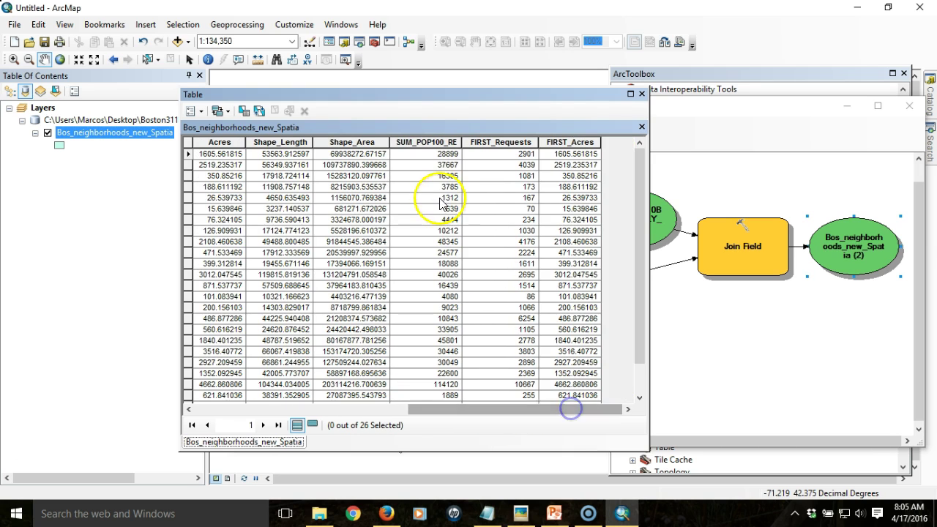